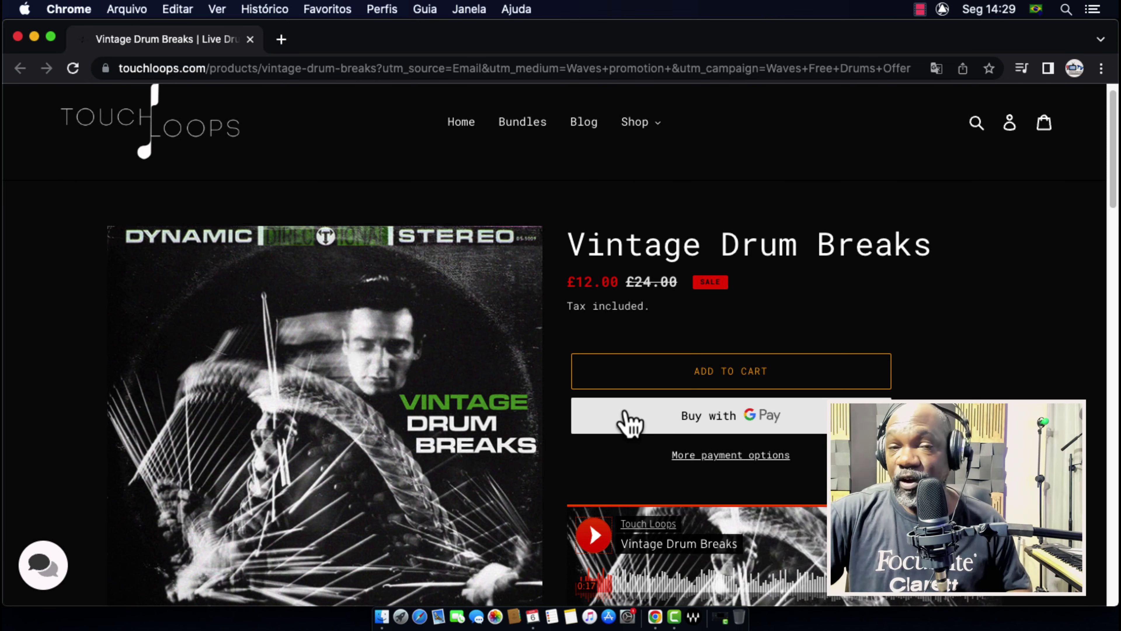
{"action": "scroll", "coordinate": [442, 459], "scroll_direction": "down", "scroll_amount": 7}
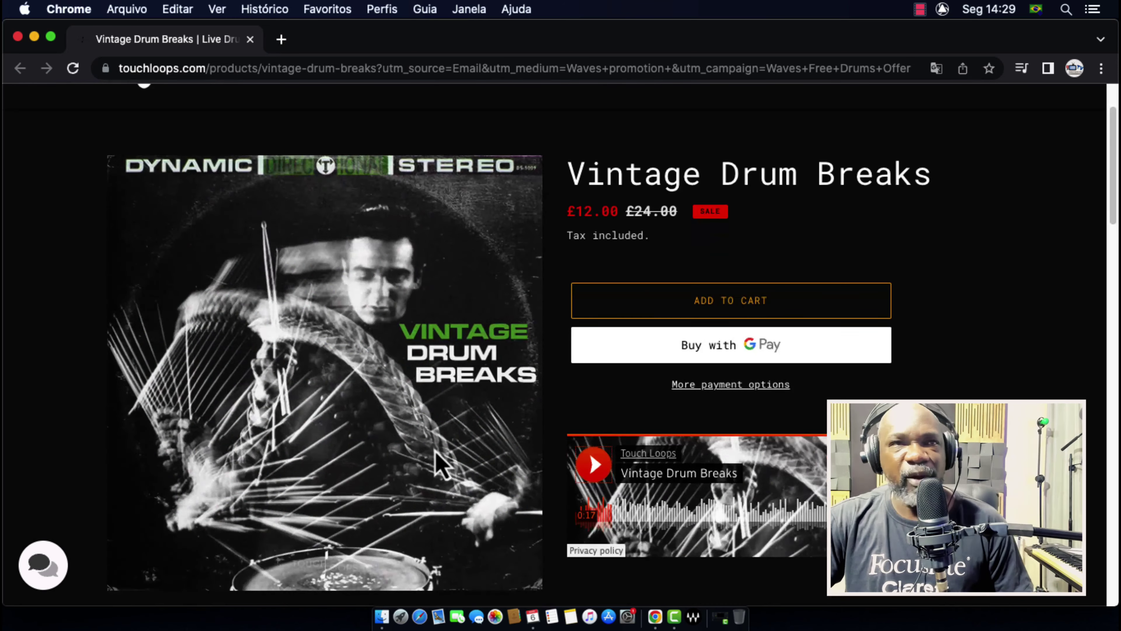
{"action": "scroll", "coordinate": [436, 461], "scroll_direction": "down", "scroll_amount": 9}
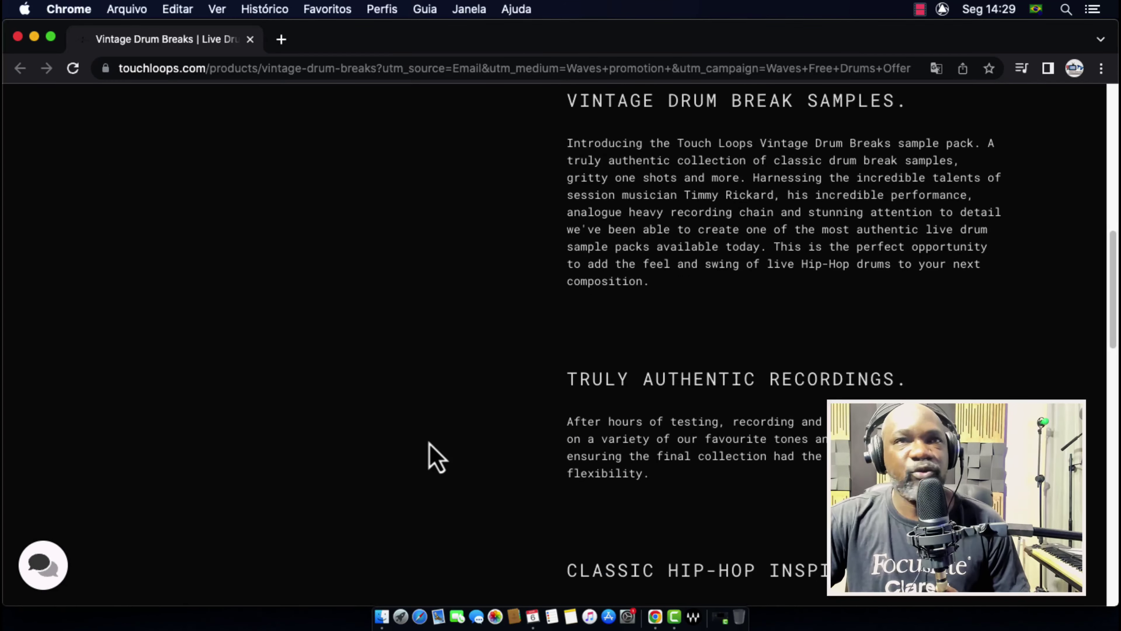
{"action": "scroll", "coordinate": [429, 439], "scroll_direction": "down", "scroll_amount": 11}
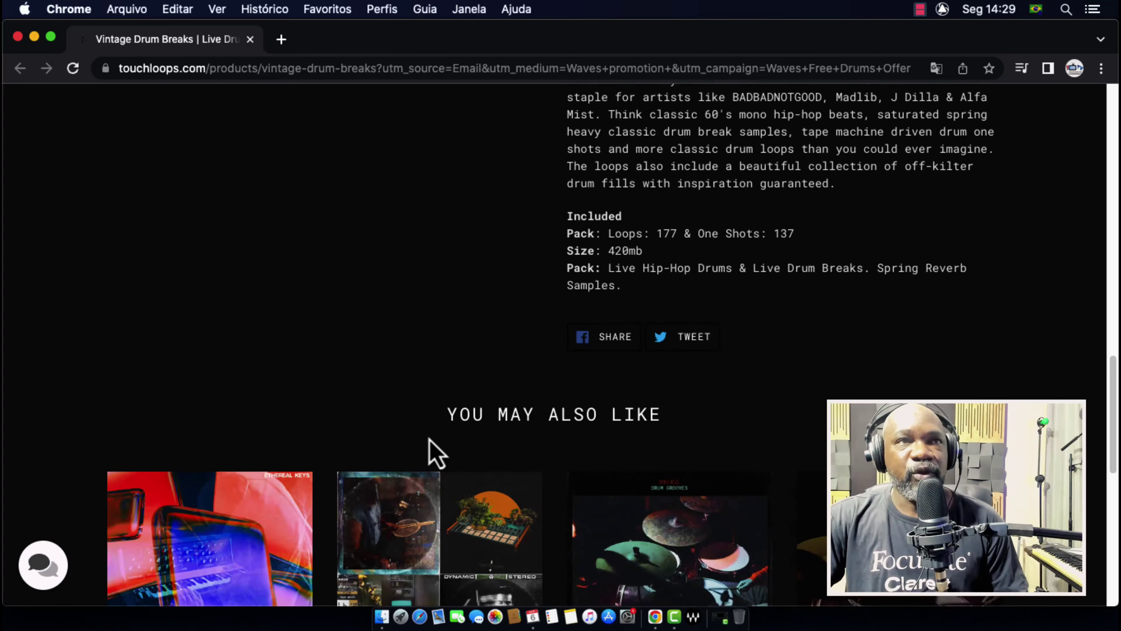
{"action": "scroll", "coordinate": [432, 448], "scroll_direction": "down", "scroll_amount": 6}
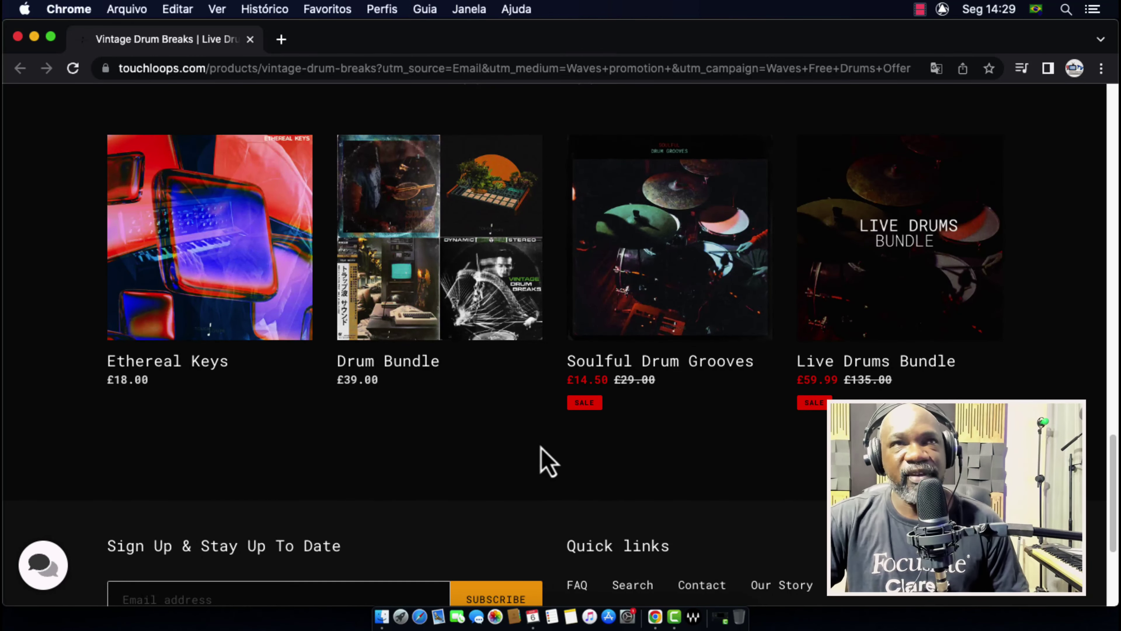
{"action": "scroll", "coordinate": [443, 400], "scroll_direction": "up", "scroll_amount": 1}
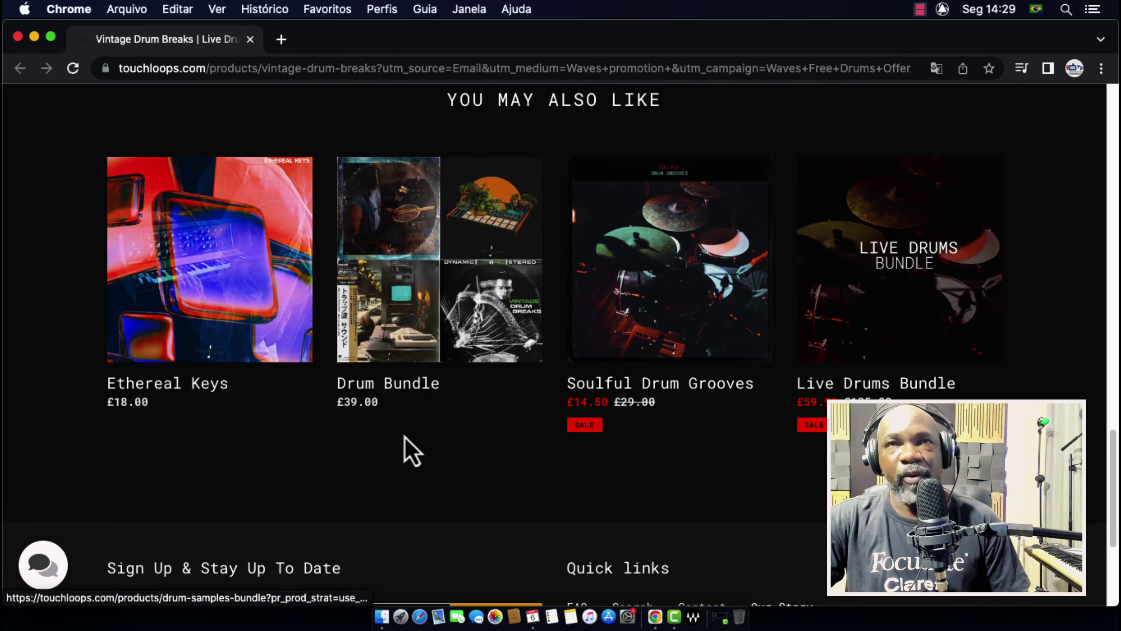
{"action": "scroll", "coordinate": [407, 417], "scroll_direction": "down", "scroll_amount": 5}
{"action": "scroll", "coordinate": [508, 443], "scroll_direction": "up", "scroll_amount": 20}
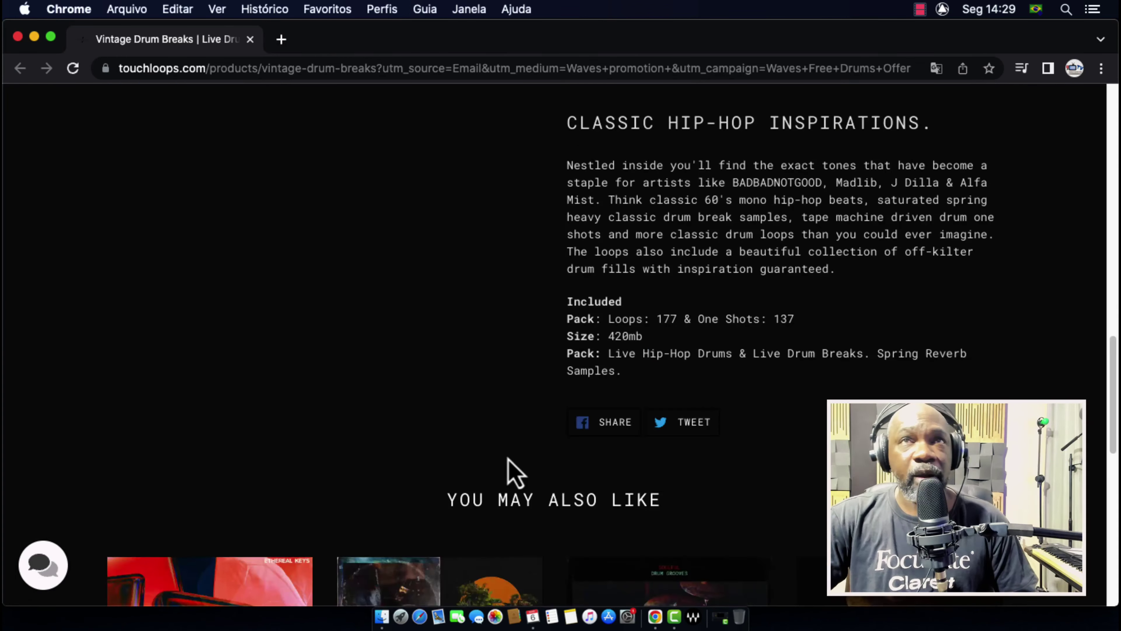
{"action": "scroll", "coordinate": [517, 483], "scroll_direction": "up", "scroll_amount": 15}
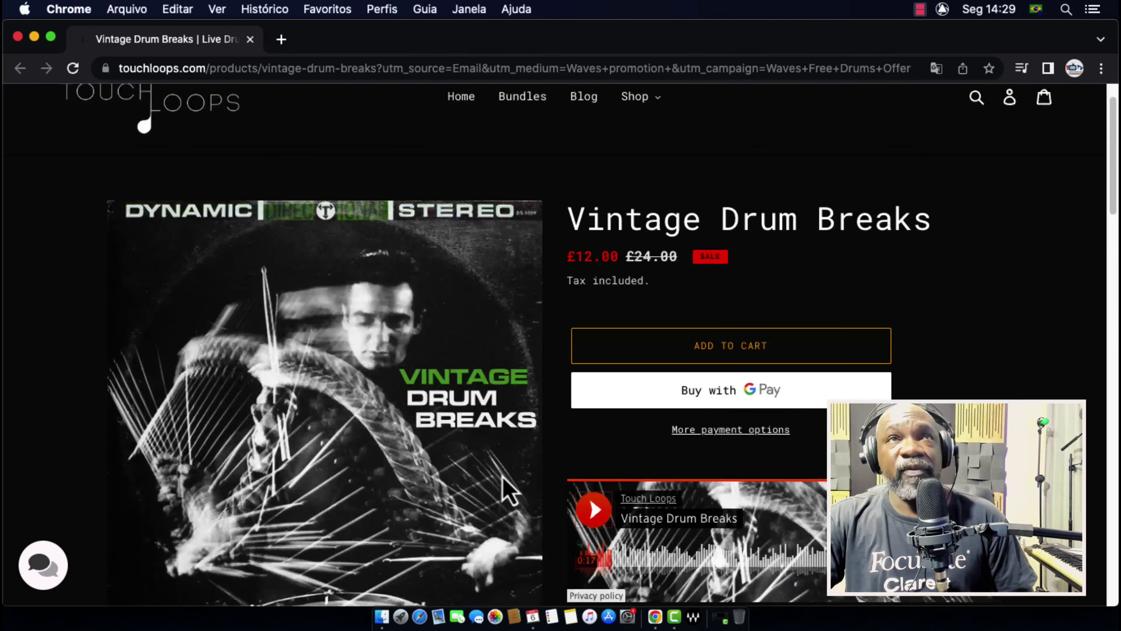
{"action": "scroll", "coordinate": [618, 442], "scroll_direction": "down", "scroll_amount": 1}
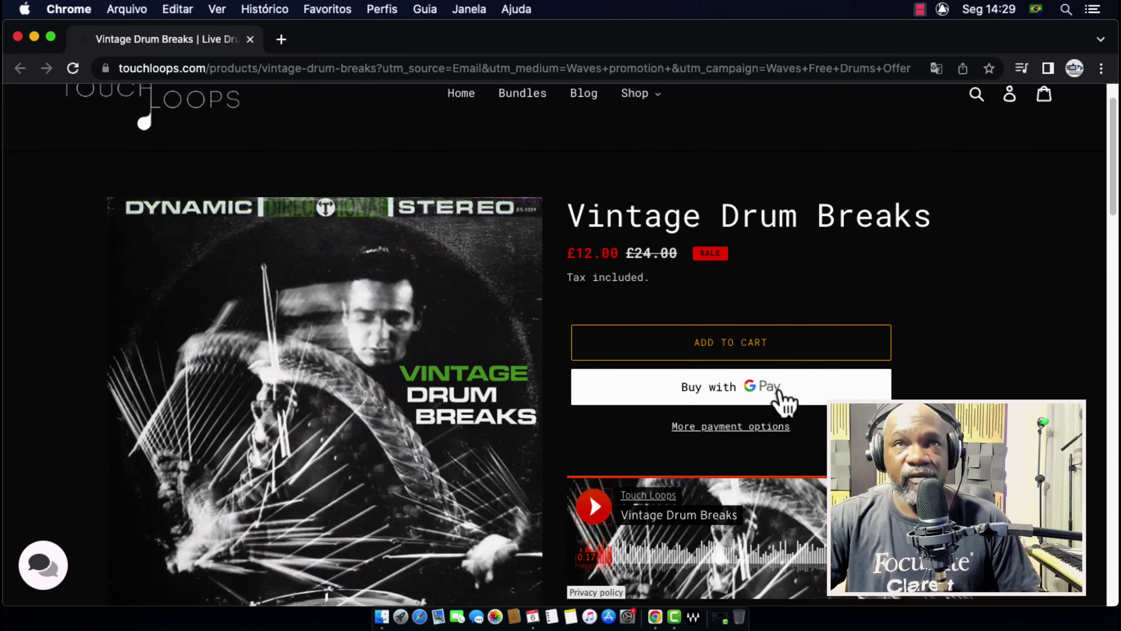
Add Vintage Drum Breaks to the cart with the free Lo-Fi House Chords and go to checkout.
{"action": "left_click", "coordinate": [731, 349]}
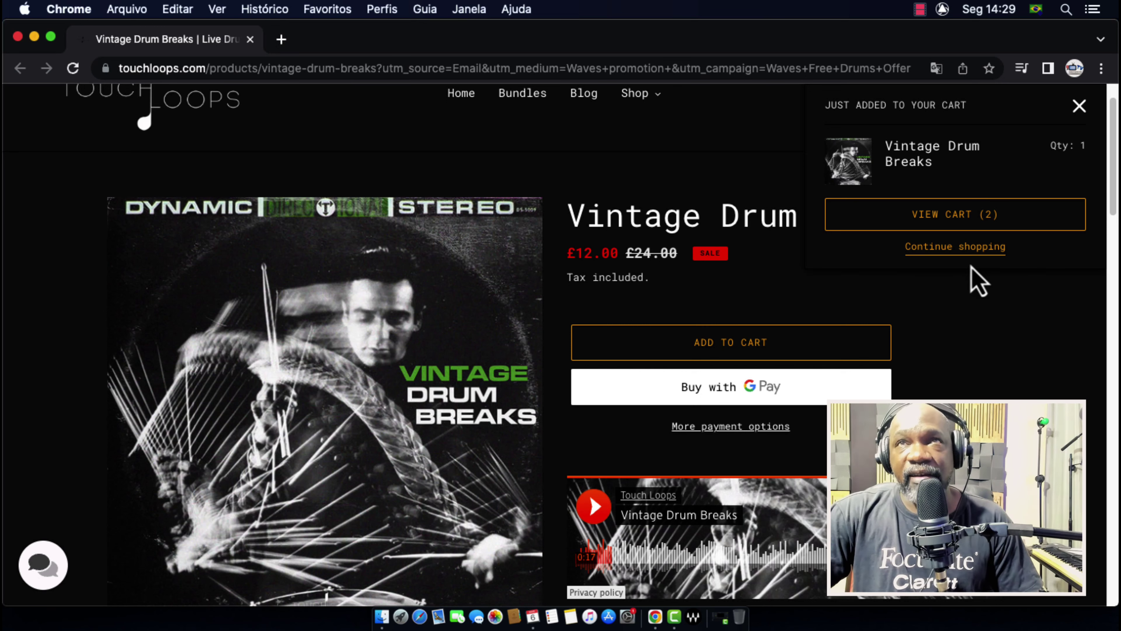
{"action": "left_click", "coordinate": [965, 221]}
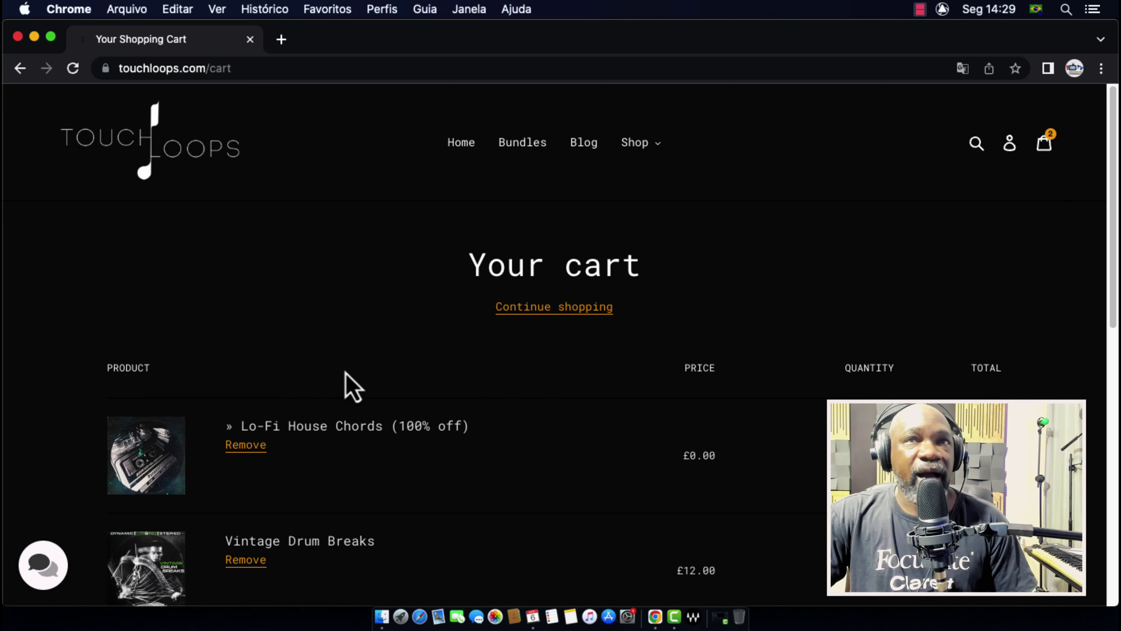
{"action": "scroll", "coordinate": [384, 388], "scroll_direction": "down", "scroll_amount": 2}
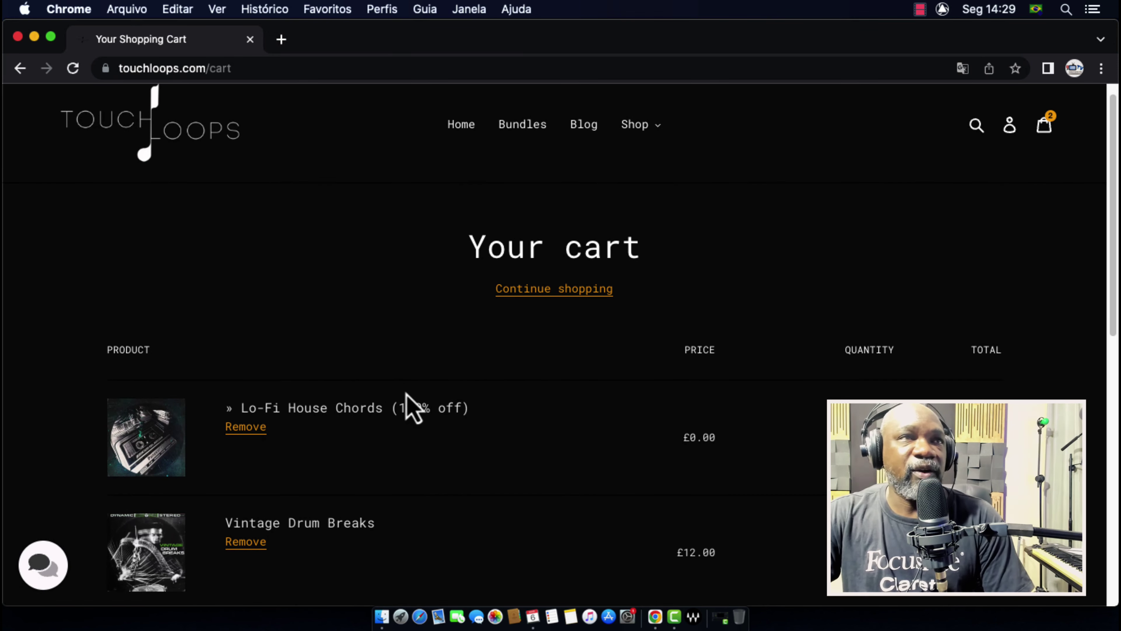
{"action": "scroll", "coordinate": [393, 386], "scroll_direction": "down", "scroll_amount": 1}
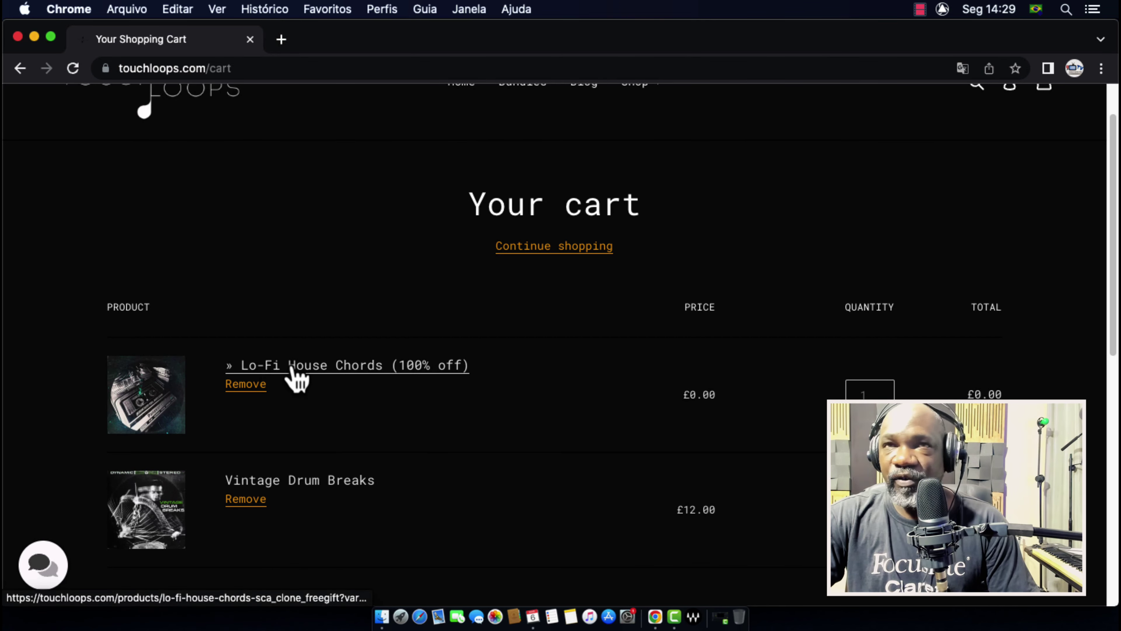
{"action": "scroll", "coordinate": [430, 450], "scroll_direction": "down", "scroll_amount": 2}
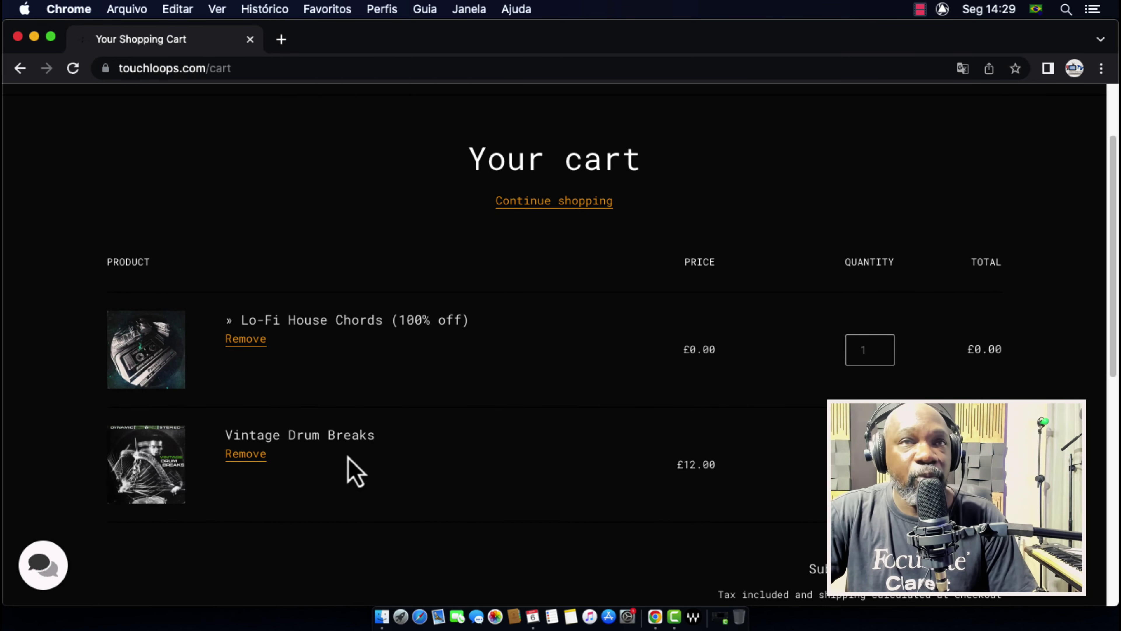
{"action": "scroll", "coordinate": [445, 471], "scroll_direction": "down", "scroll_amount": 5}
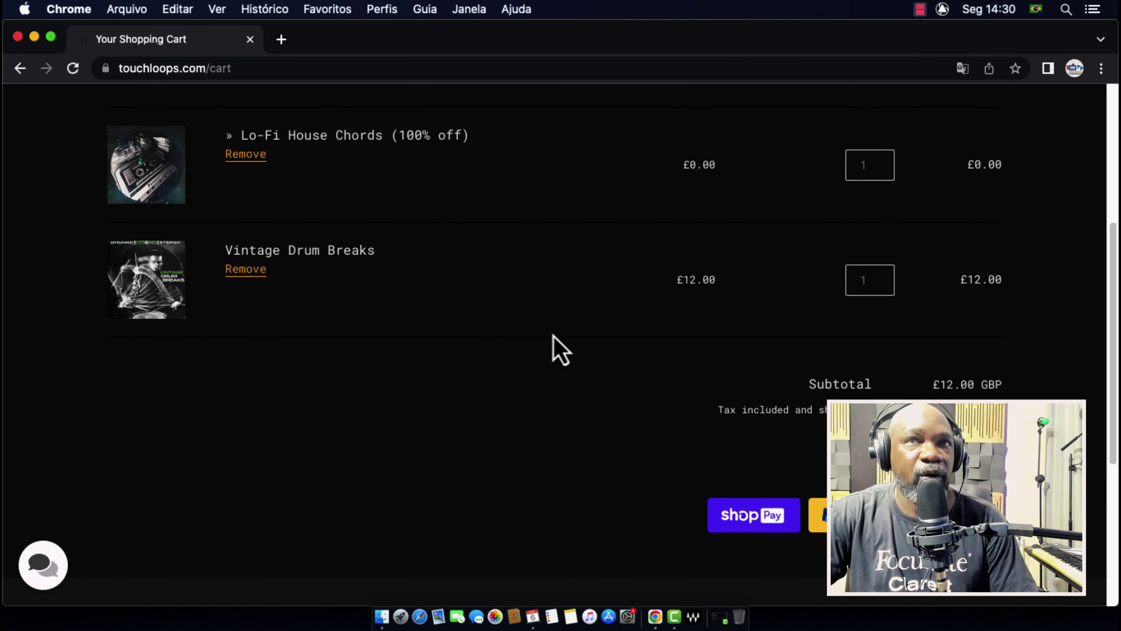
{"action": "scroll", "coordinate": [576, 340], "scroll_direction": "down", "scroll_amount": 1}
{"action": "scroll", "coordinate": [577, 340], "scroll_direction": "down", "scroll_amount": 1}
{"action": "key", "text": "super+r"}
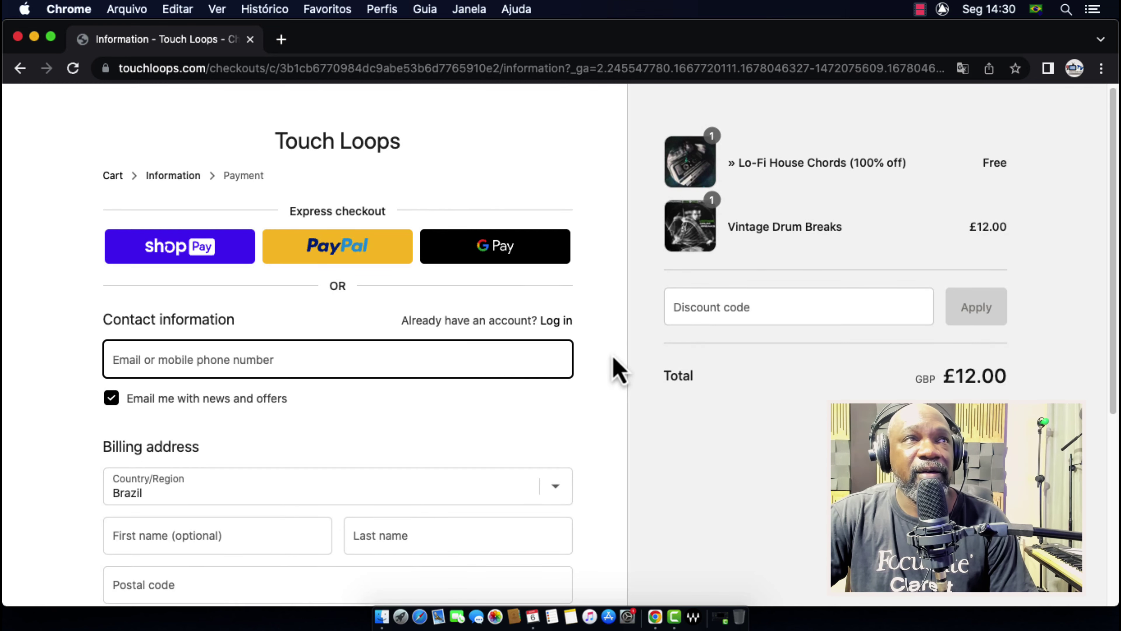
Fill in the contact e-mail, first name, last name and street address fields.
{"action": "scroll", "coordinate": [618, 373], "scroll_direction": "down", "scroll_amount": 5}
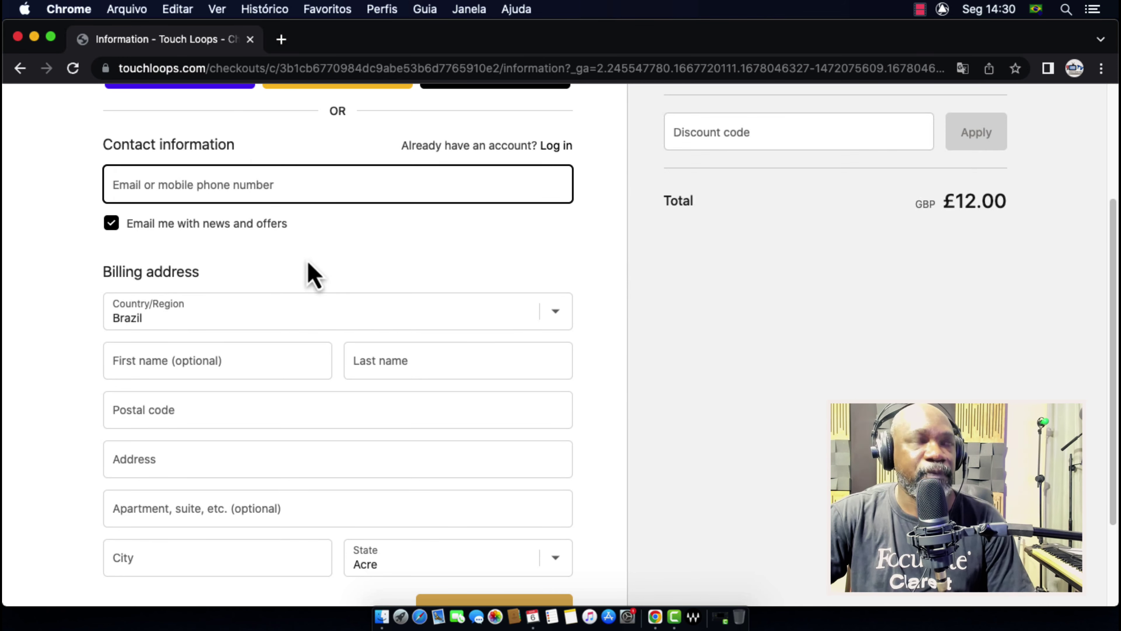
{"action": "left_click", "coordinate": [238, 253]}
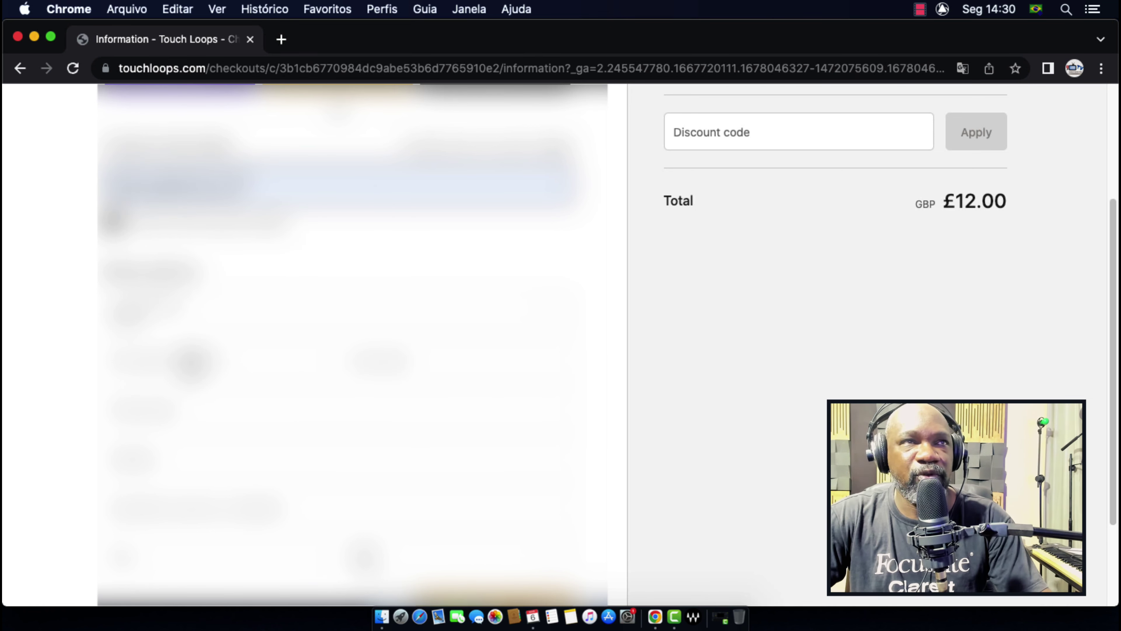
{"action": "left_click", "coordinate": [215, 361]}
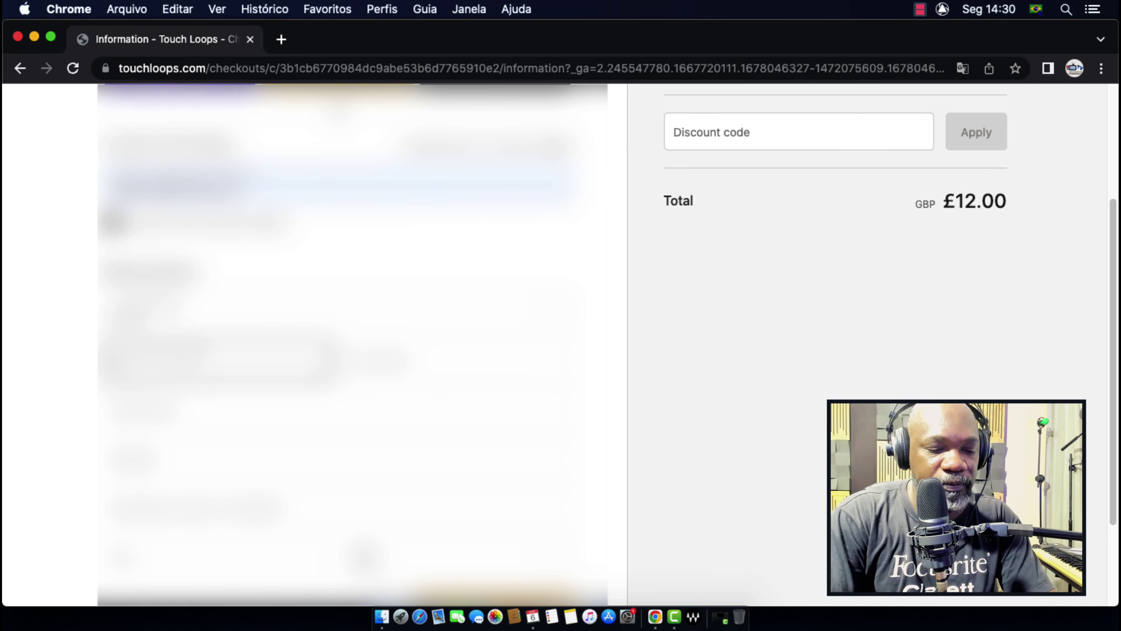
{"action": "left_click", "coordinate": [441, 361]}
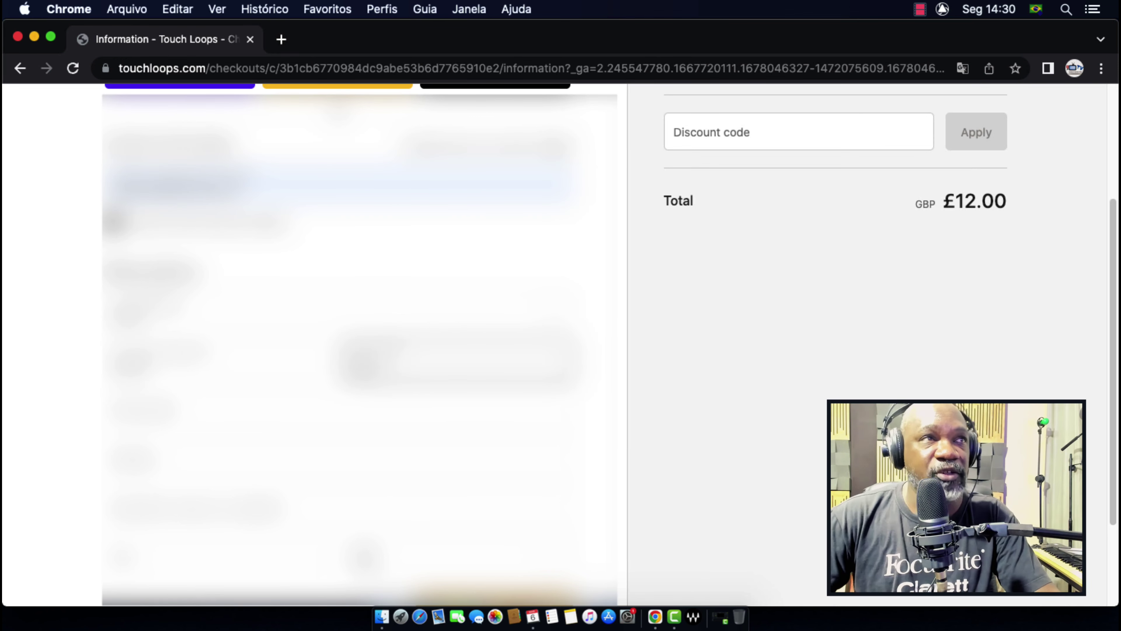
{"action": "left_click", "coordinate": [175, 457]}
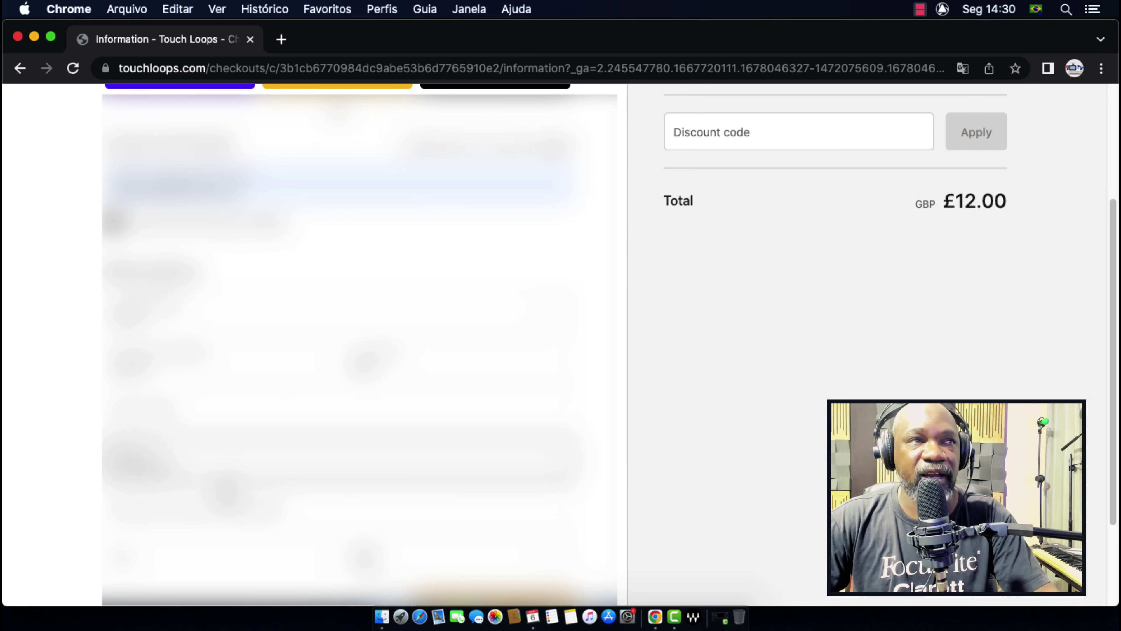
{"action": "left_click", "coordinate": [265, 550]}
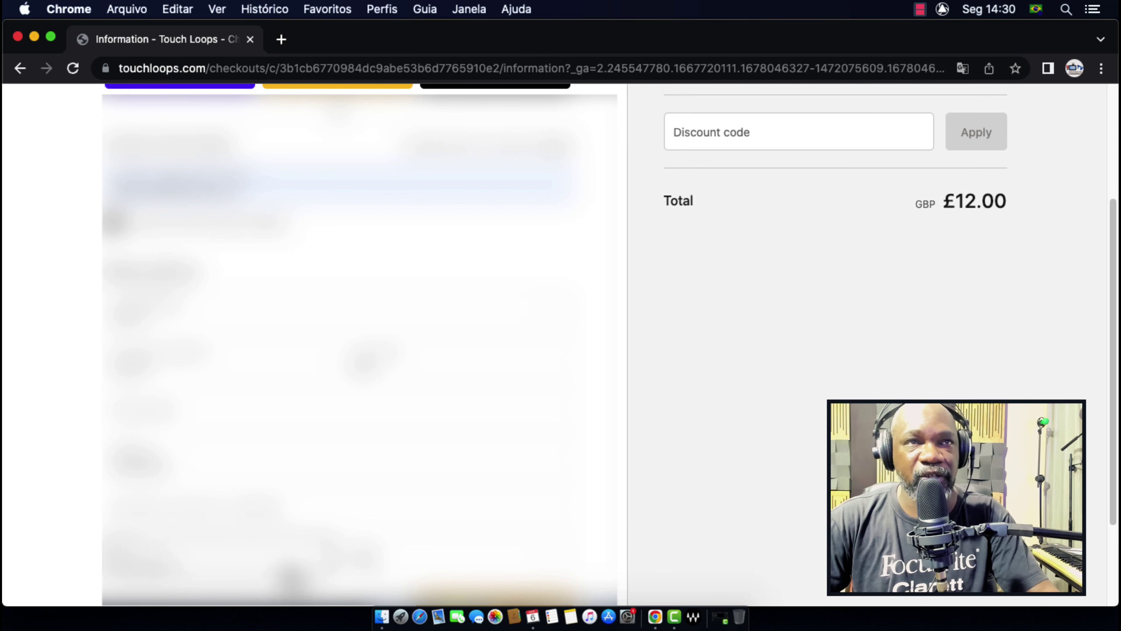
Choose the billing address state from the State dropdown.
{"action": "scroll", "coordinate": [618, 507], "scroll_direction": "down", "scroll_amount": 2}
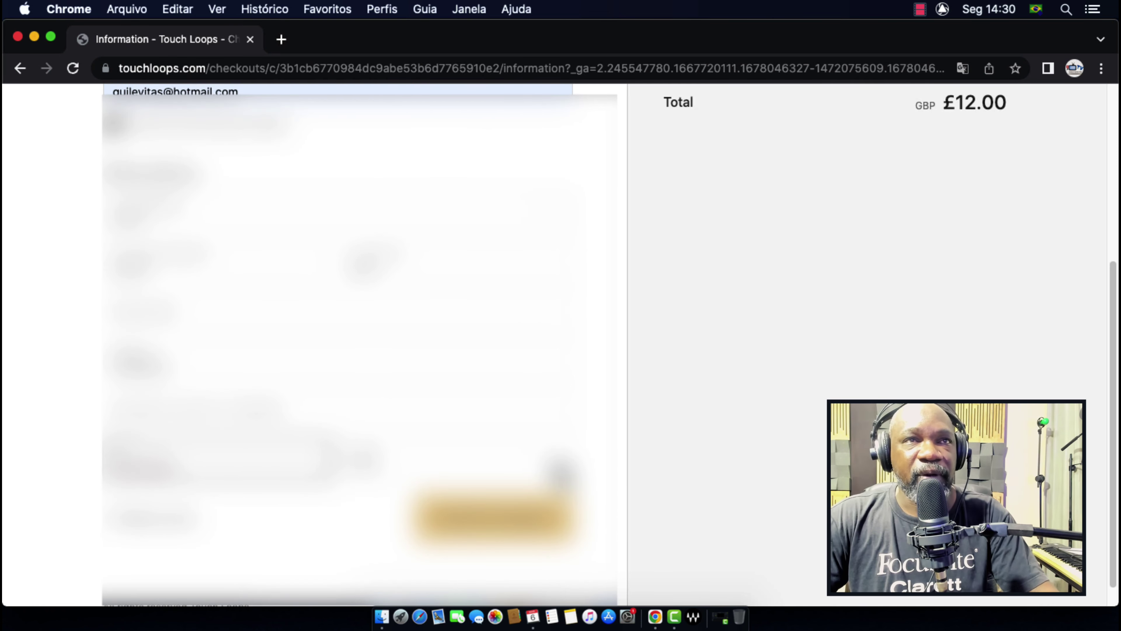
{"action": "left_click", "coordinate": [545, 466]}
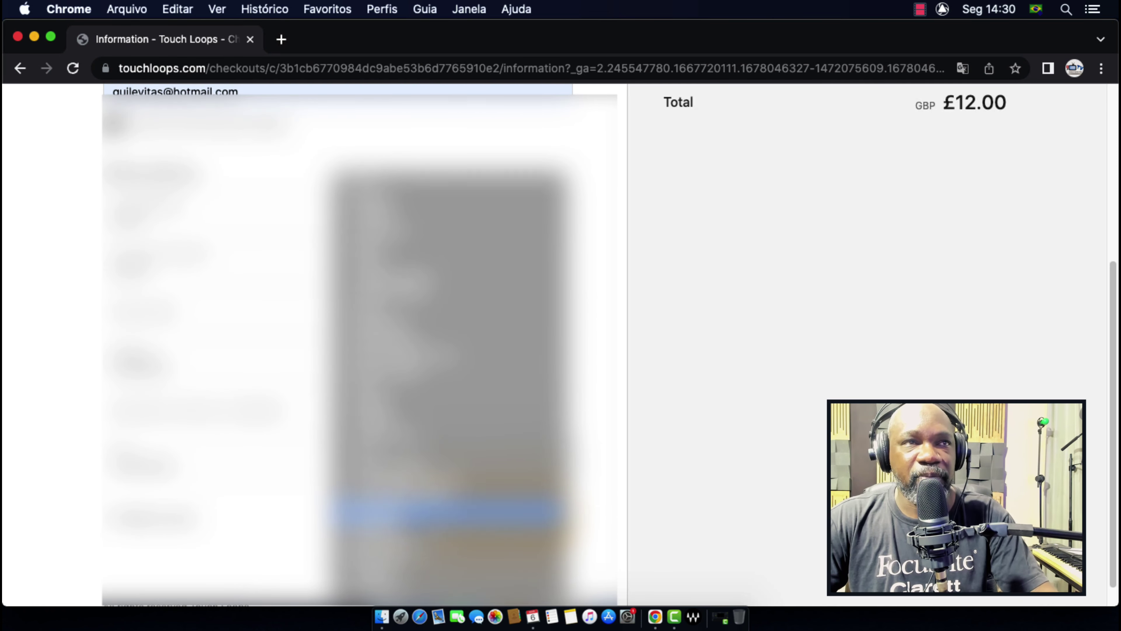
{"action": "left_click", "coordinate": [397, 561]}
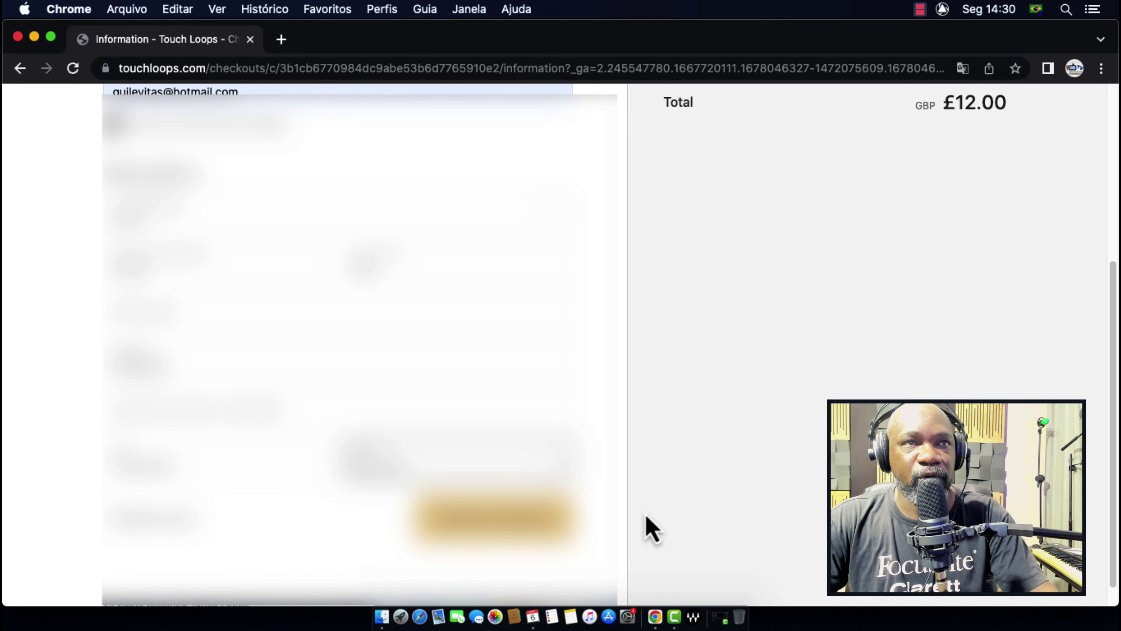
{"action": "scroll", "coordinate": [647, 528], "scroll_direction": "up", "scroll_amount": 2}
{"action": "scroll", "coordinate": [649, 533], "scroll_direction": "up", "scroll_amount": 3}
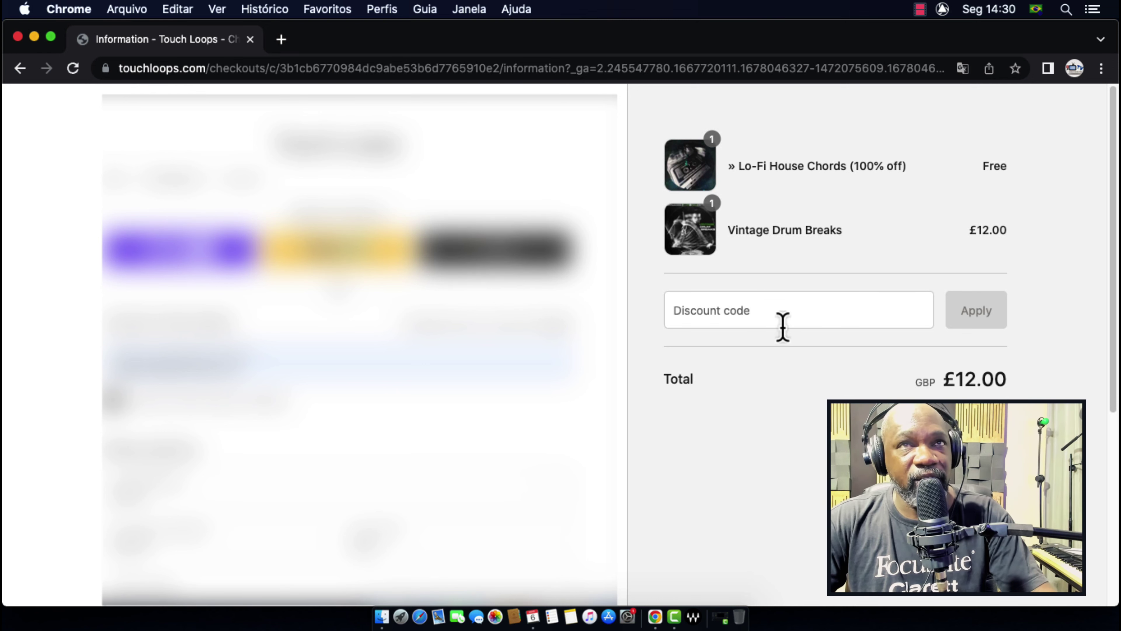
Paste and apply discount code WAVES100DRUMS, making Vintage Drum Breaks free.
{"action": "left_click", "coordinate": [750, 313]}
{"action": "right_click", "coordinate": [741, 313]}
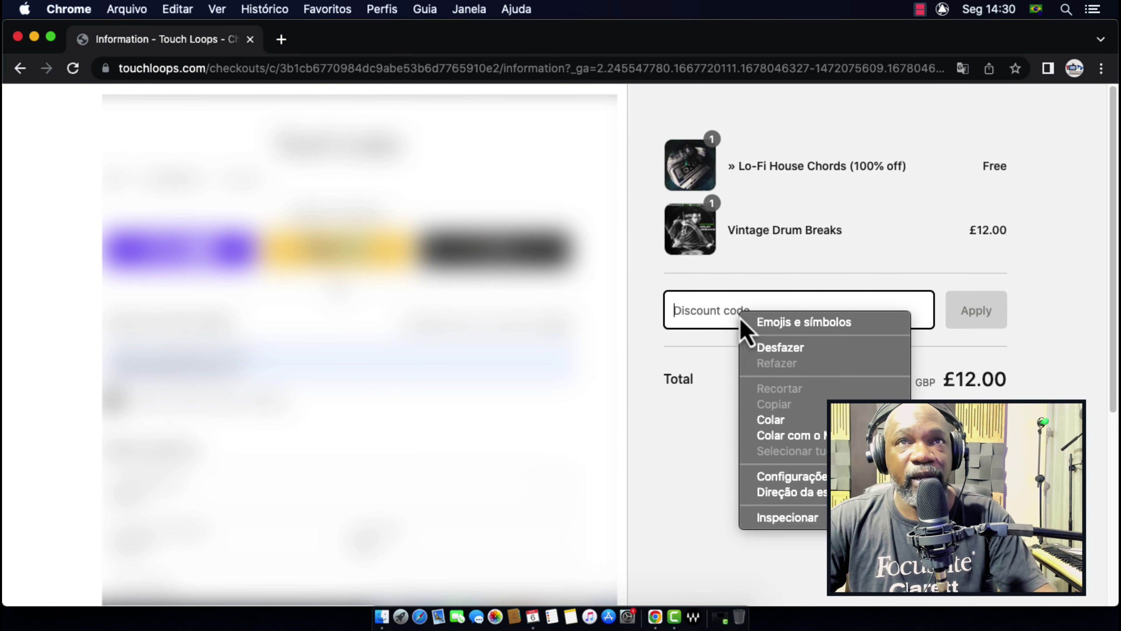
{"action": "left_click", "coordinate": [775, 421]}
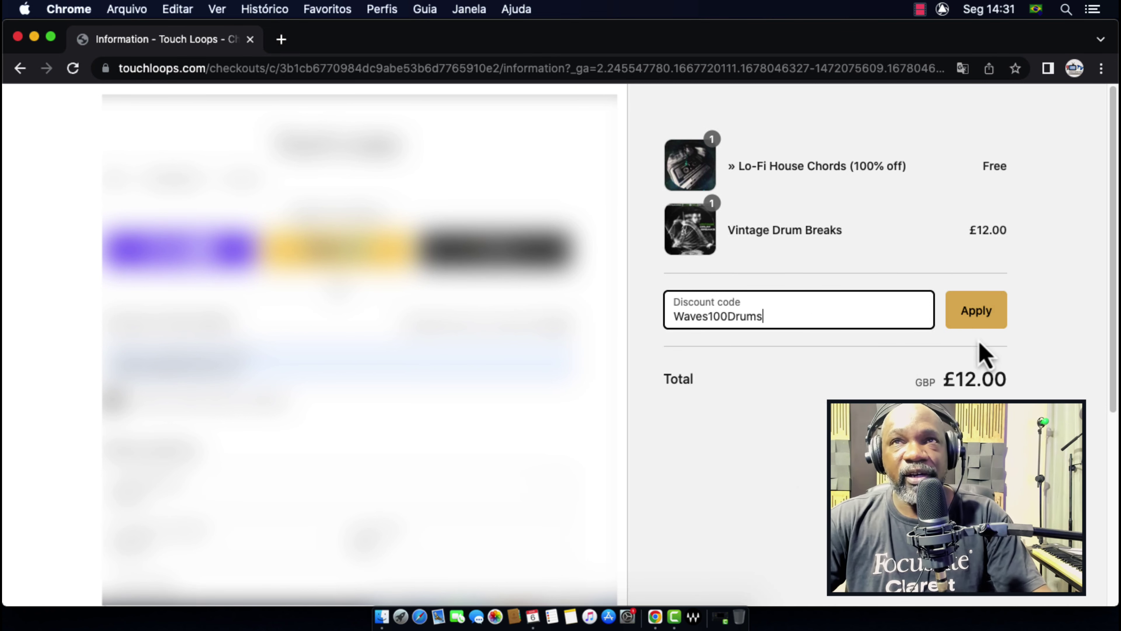
{"action": "left_click", "coordinate": [976, 311]}
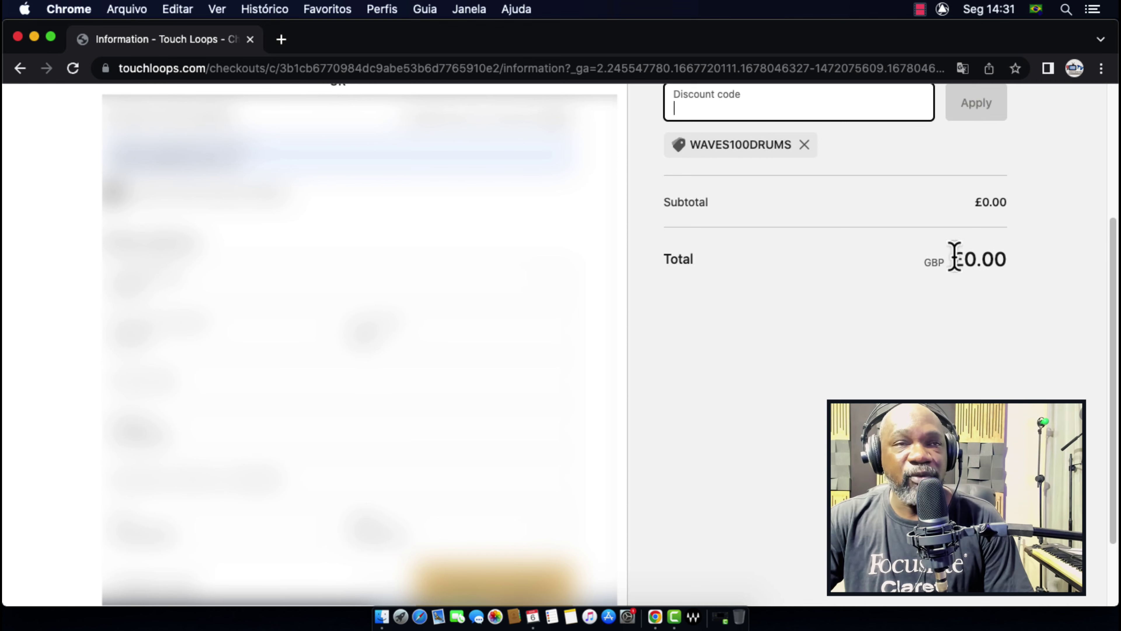
Continue the £0.00 checkout to the payment page.
{"action": "scroll", "coordinate": [786, 431], "scroll_direction": "up", "scroll_amount": 5}
{"action": "scroll", "coordinate": [786, 431], "scroll_direction": "down", "scroll_amount": 6}
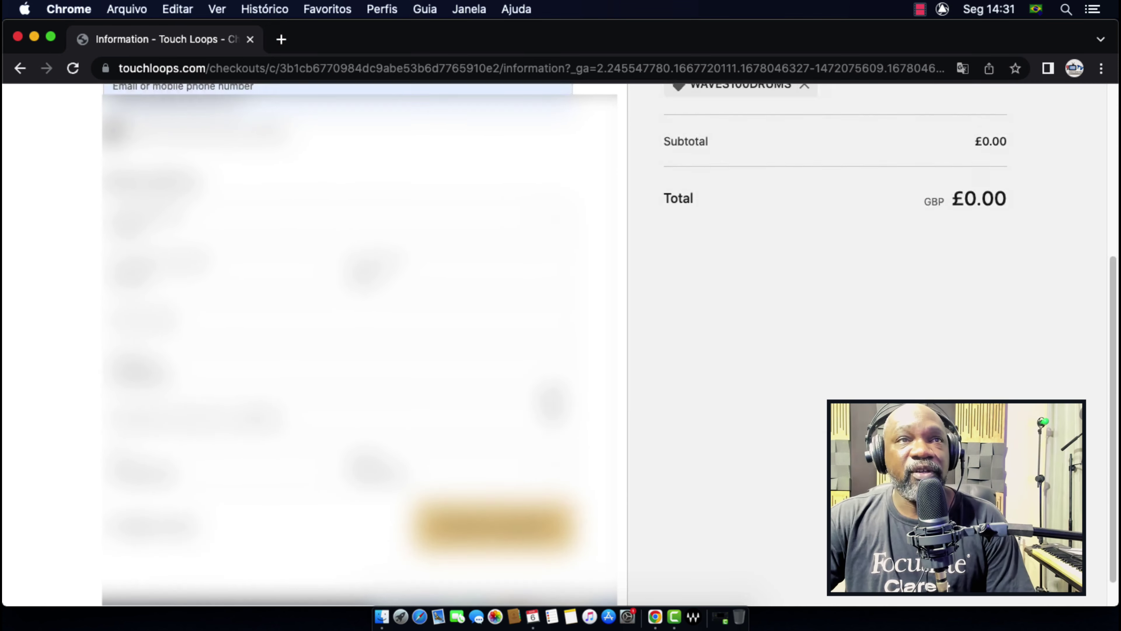
{"action": "scroll", "coordinate": [552, 402], "scroll_direction": "down", "scroll_amount": 1}
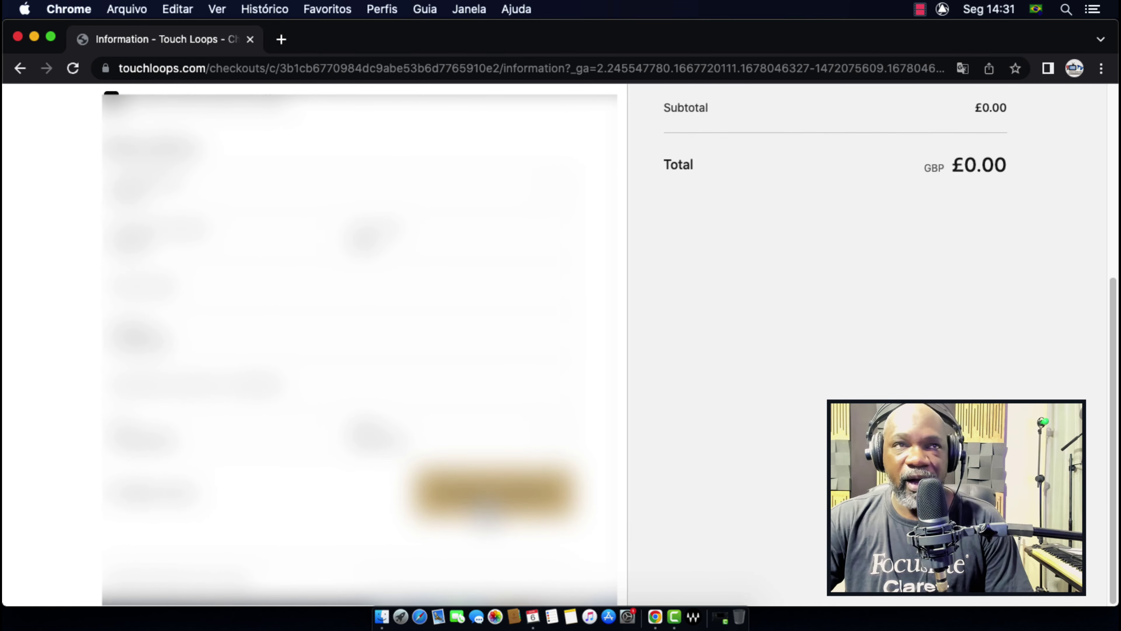
{"action": "left_click", "coordinate": [495, 492]}
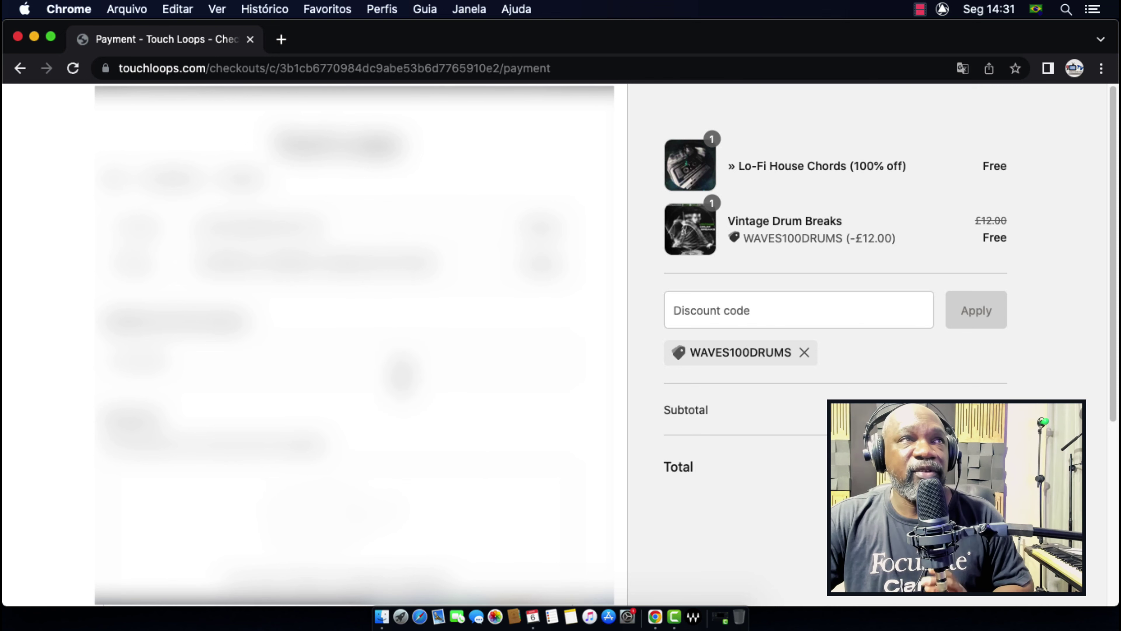
Scroll the £0.00 order confirmation page until Download Now appears for both packs.
{"action": "scroll", "coordinate": [354, 344], "scroll_direction": "down", "scroll_amount": 3}
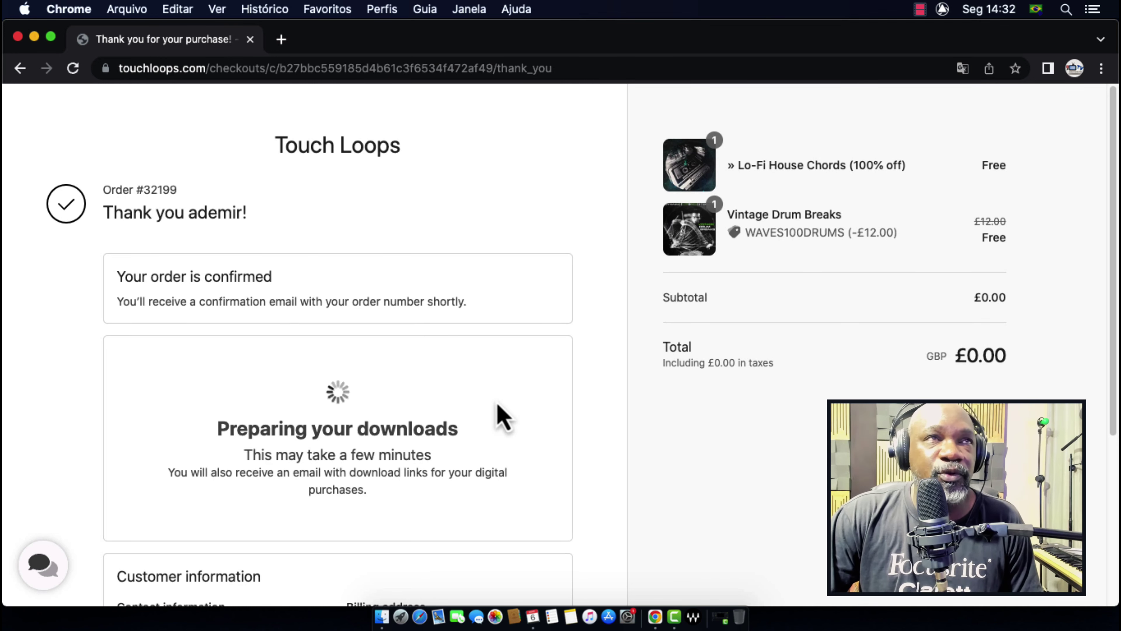
{"action": "scroll", "coordinate": [567, 406], "scroll_direction": "down", "scroll_amount": 3}
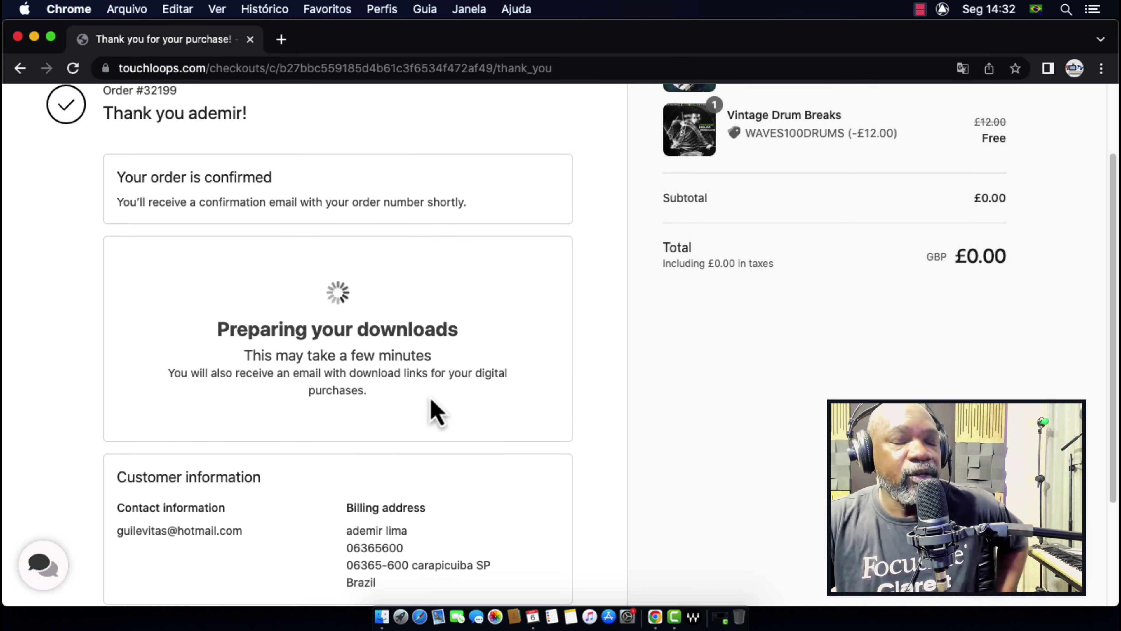
{"action": "scroll", "coordinate": [313, 393], "scroll_direction": "down", "scroll_amount": 4}
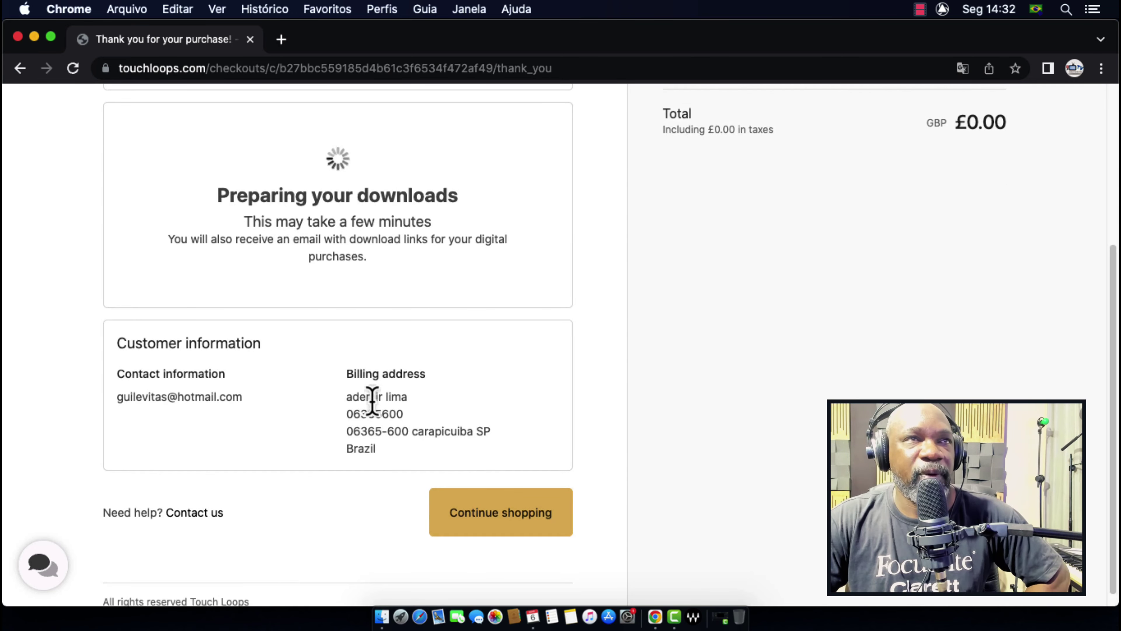
{"action": "scroll", "coordinate": [474, 472], "scroll_direction": "up", "scroll_amount": 3}
{"action": "scroll", "coordinate": [479, 486], "scroll_direction": "up", "scroll_amount": 2}
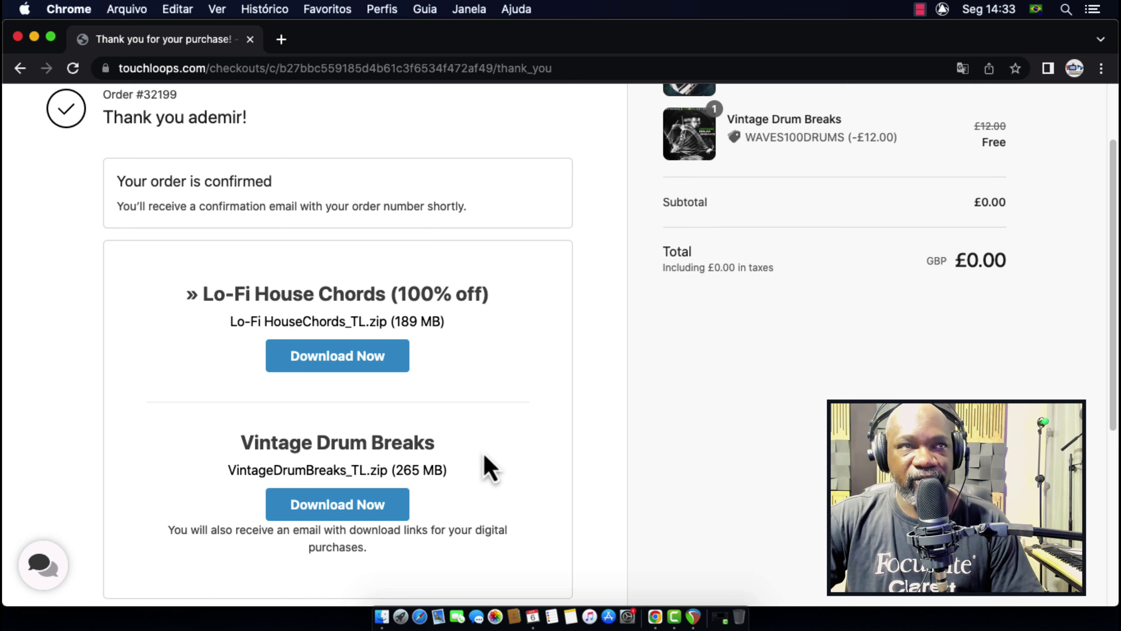
Download VintageDrumBreaks_TL.zip and Lo-Fi HouseChords_TL.zip from the confirmation page.
{"action": "left_click", "coordinate": [341, 510]}
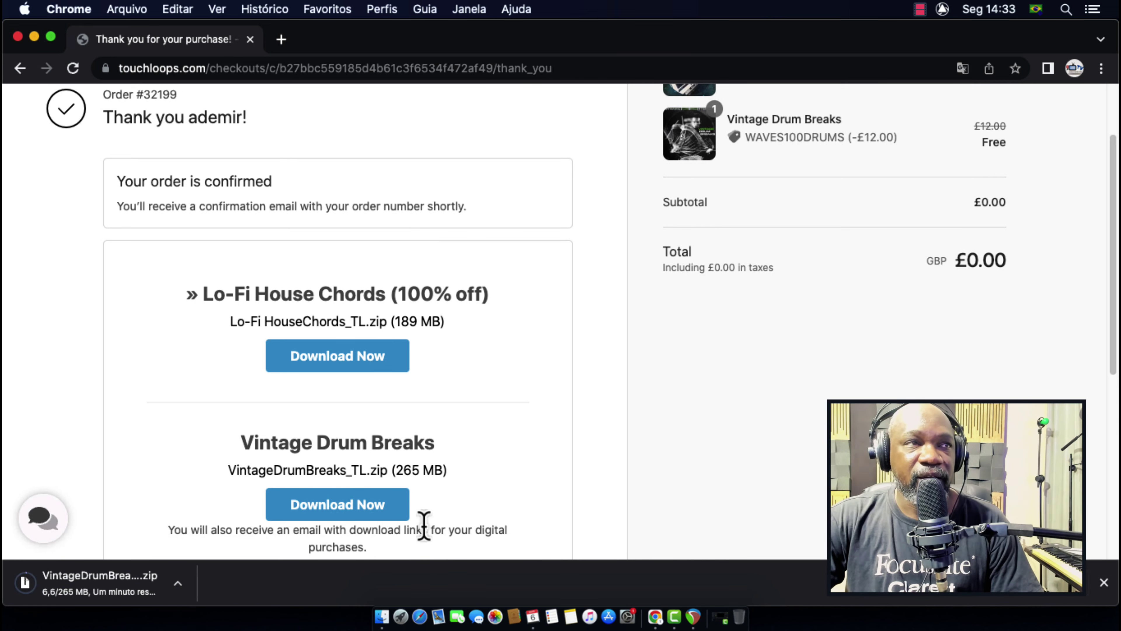
{"action": "left_click", "coordinate": [310, 353]}
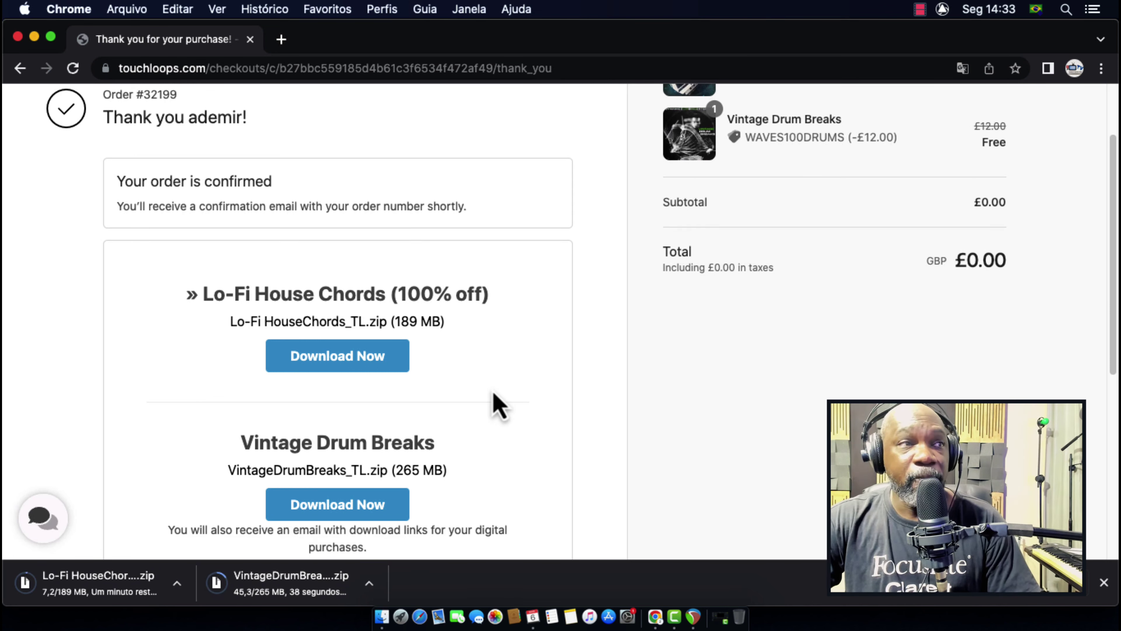
{"action": "scroll", "coordinate": [496, 470], "scroll_direction": "down", "scroll_amount": 3}
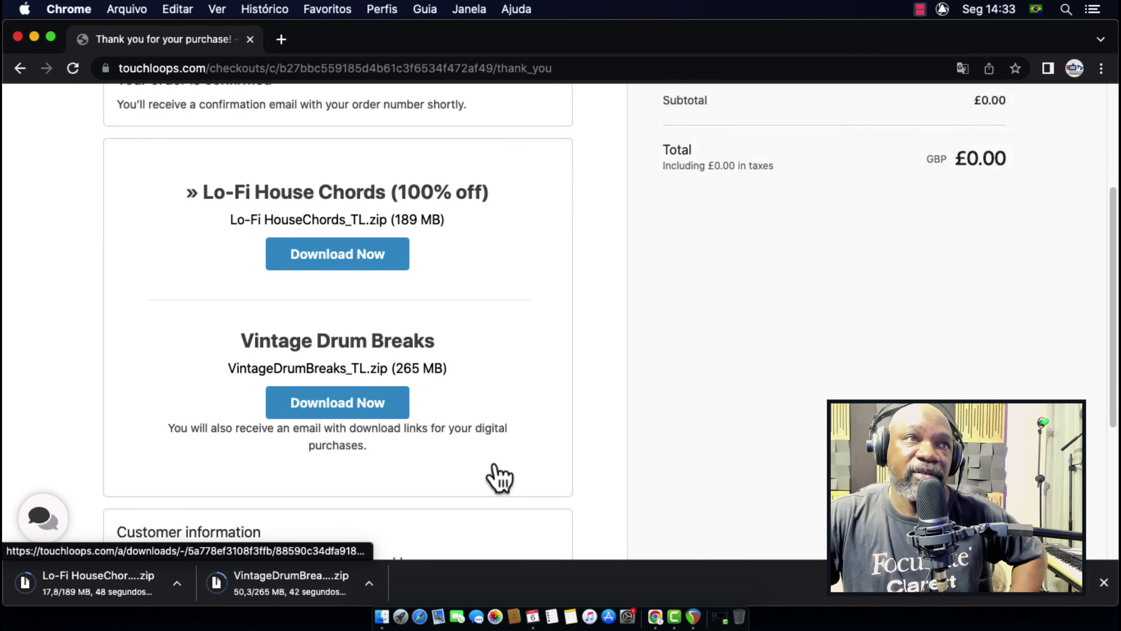
{"action": "scroll", "coordinate": [502, 475], "scroll_direction": "down", "scroll_amount": 3}
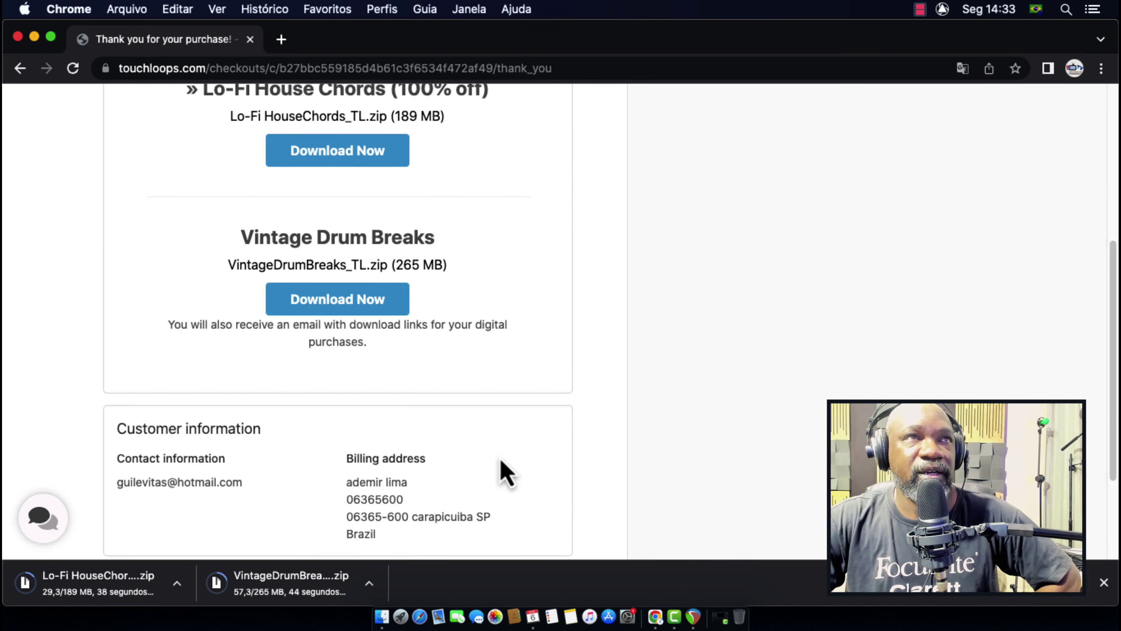
{"action": "scroll", "coordinate": [506, 473], "scroll_direction": "up", "scroll_amount": 3}
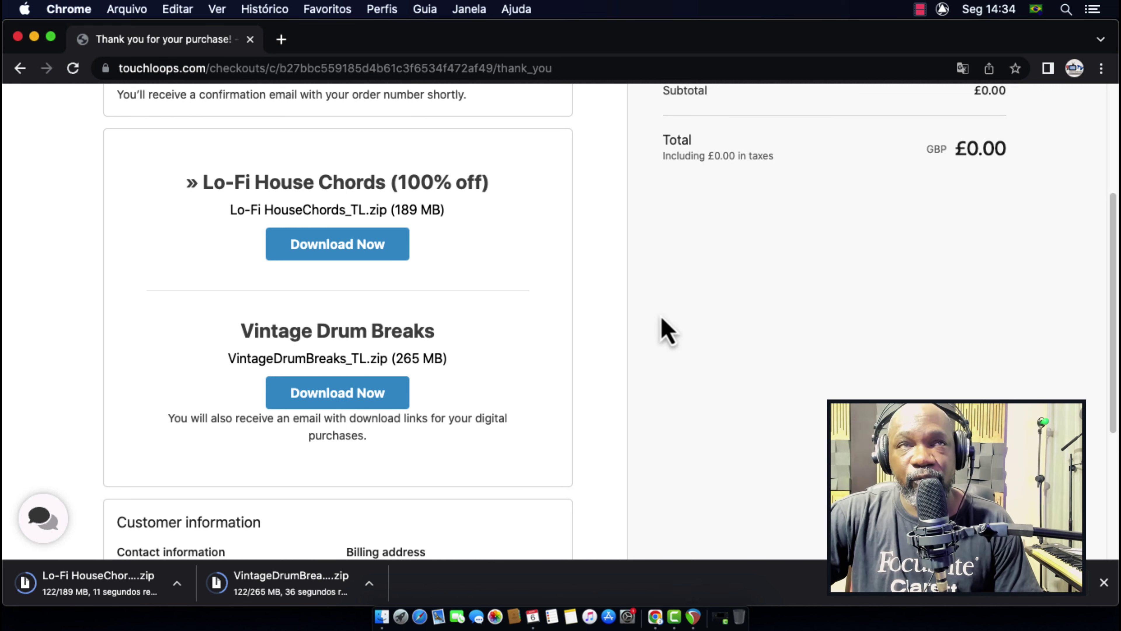
Check the empty REAPER project, then return to Chrome with the downloaded packs.
{"action": "left_click", "coordinate": [693, 618]}
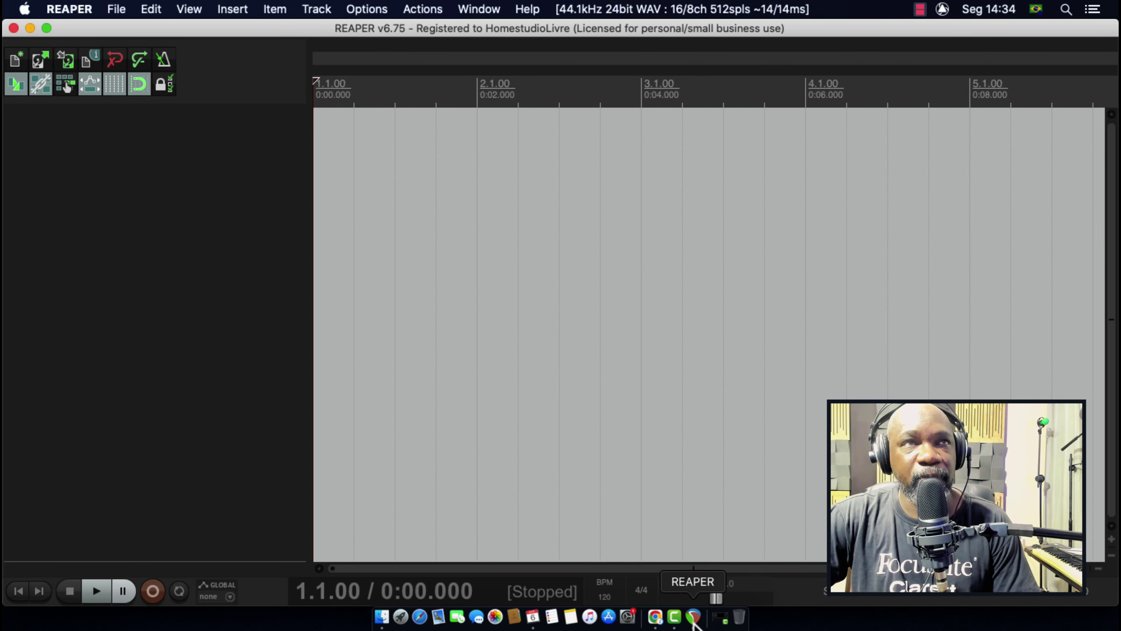
{"action": "left_click", "coordinate": [656, 618]}
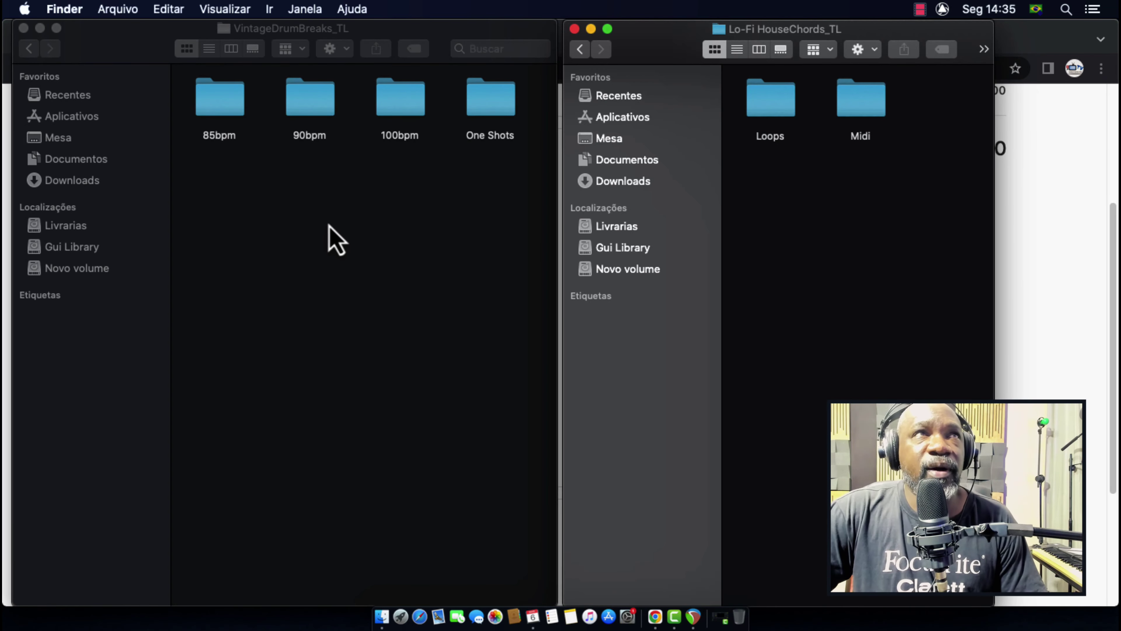
Open the Loops folder in the Lo-Fi HouseChords_TL Finder window.
{"action": "left_click", "coordinate": [322, 247]}
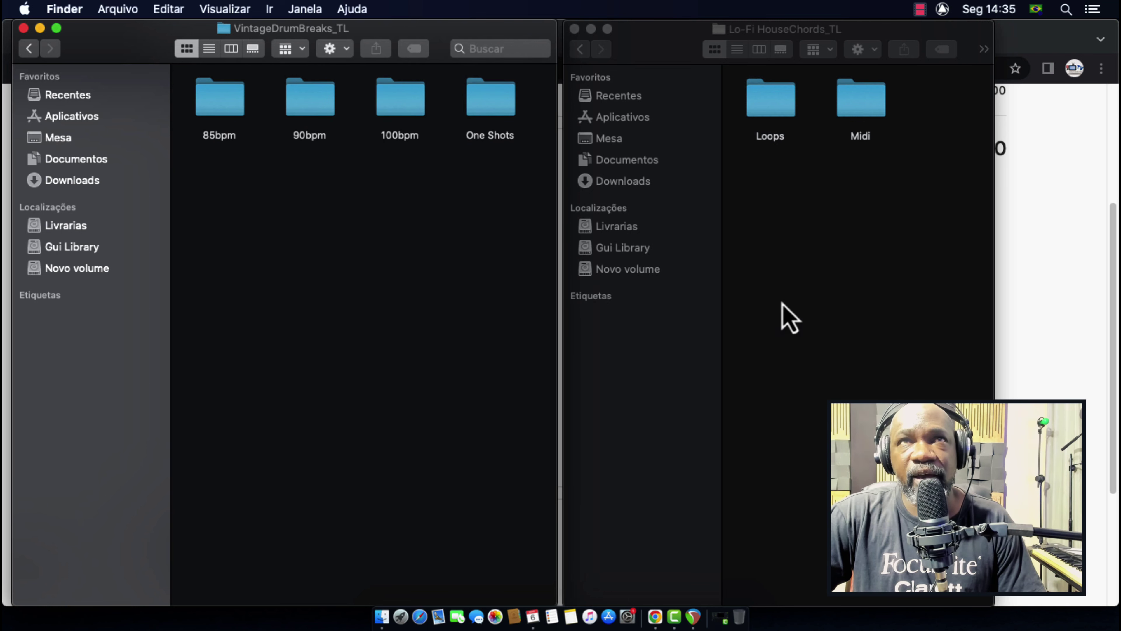
{"action": "left_click", "coordinate": [821, 234]}
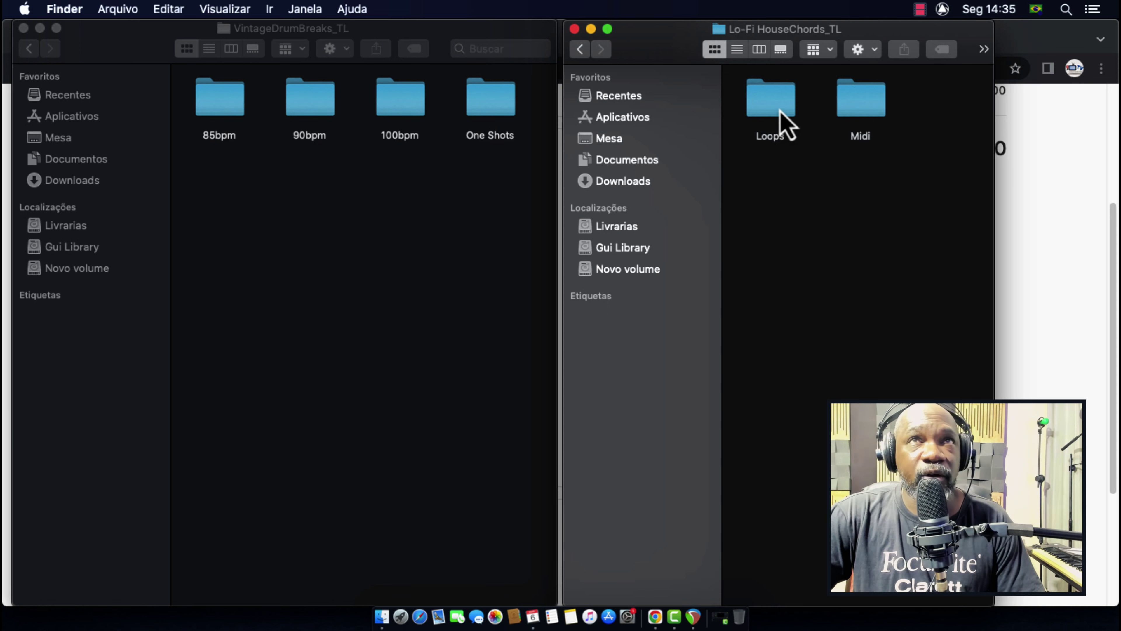
{"action": "double_click", "coordinate": [771, 106]}
{"action": "scroll", "coordinate": [899, 338], "scroll_direction": "down", "scroll_amount": 3}
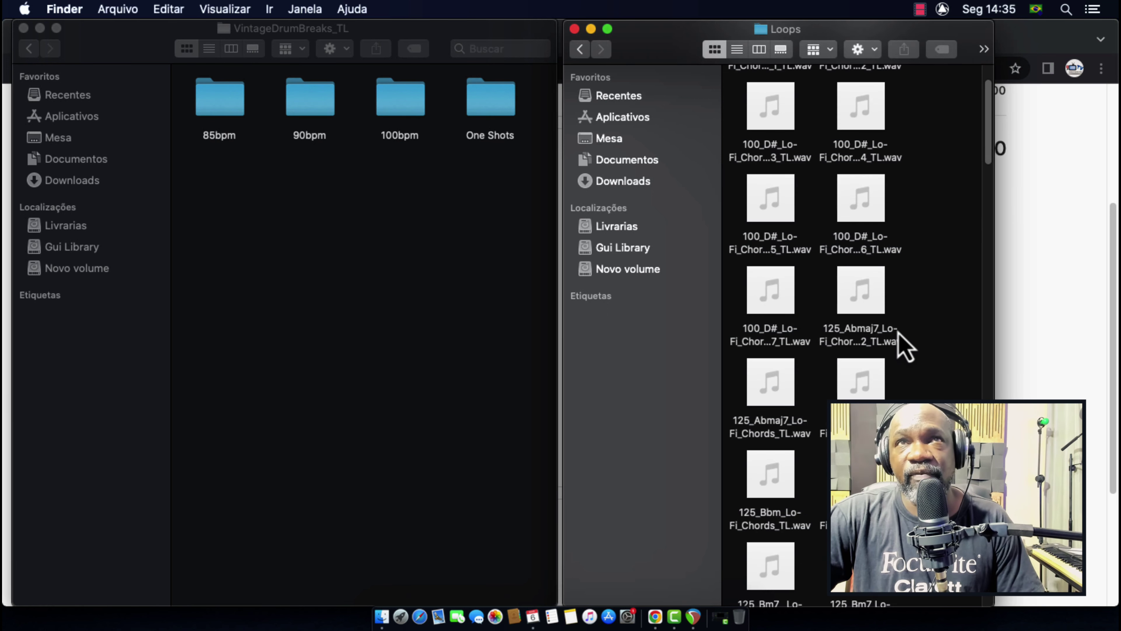
Preview several chord loops, including a 100 bpm D# loop and 125_Bm_Lo-Fi_Chords_TL.wav.
{"action": "left_click", "coordinate": [771, 199]}
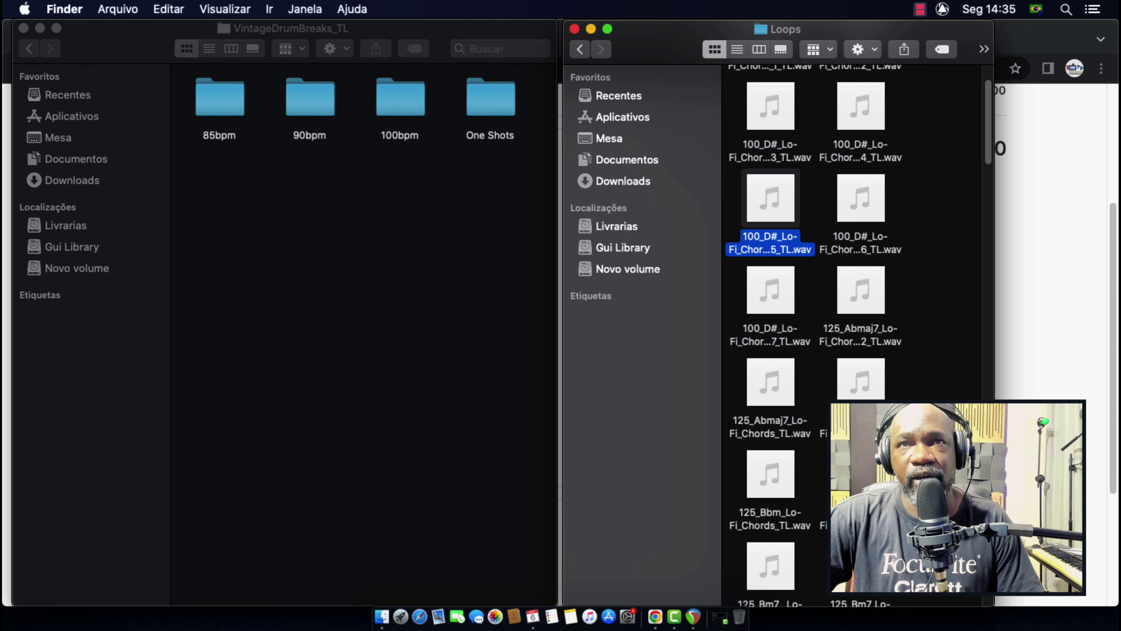
{"action": "left_click", "coordinate": [861, 519]}
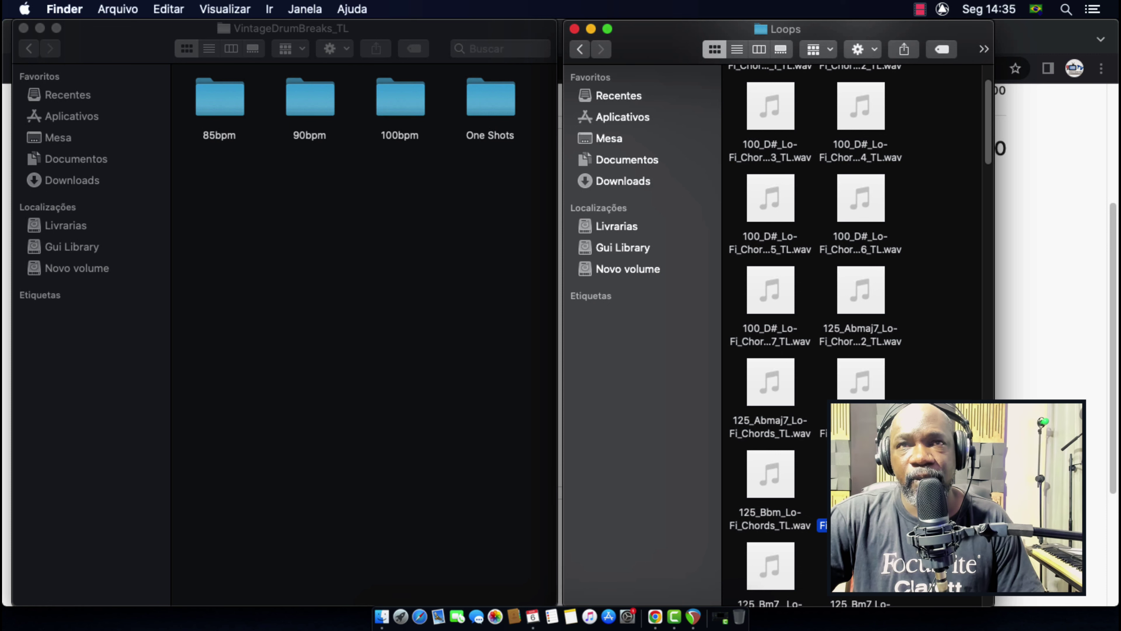
{"action": "scroll", "coordinate": [857, 309], "scroll_direction": "down", "scroll_amount": 7}
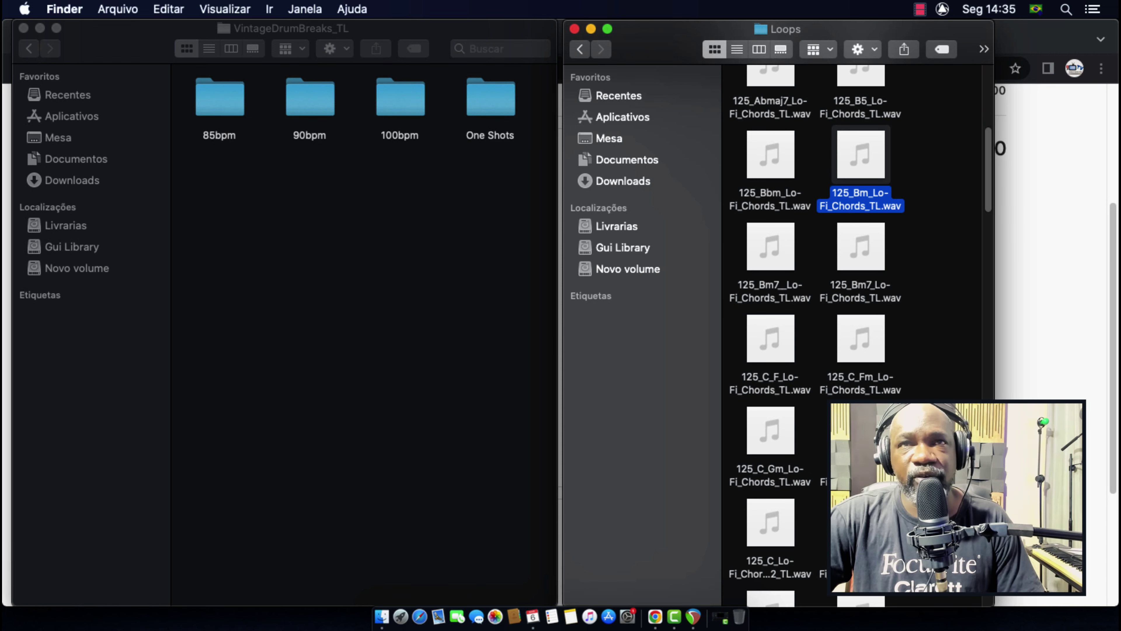
{"action": "left_click", "coordinate": [861, 442]}
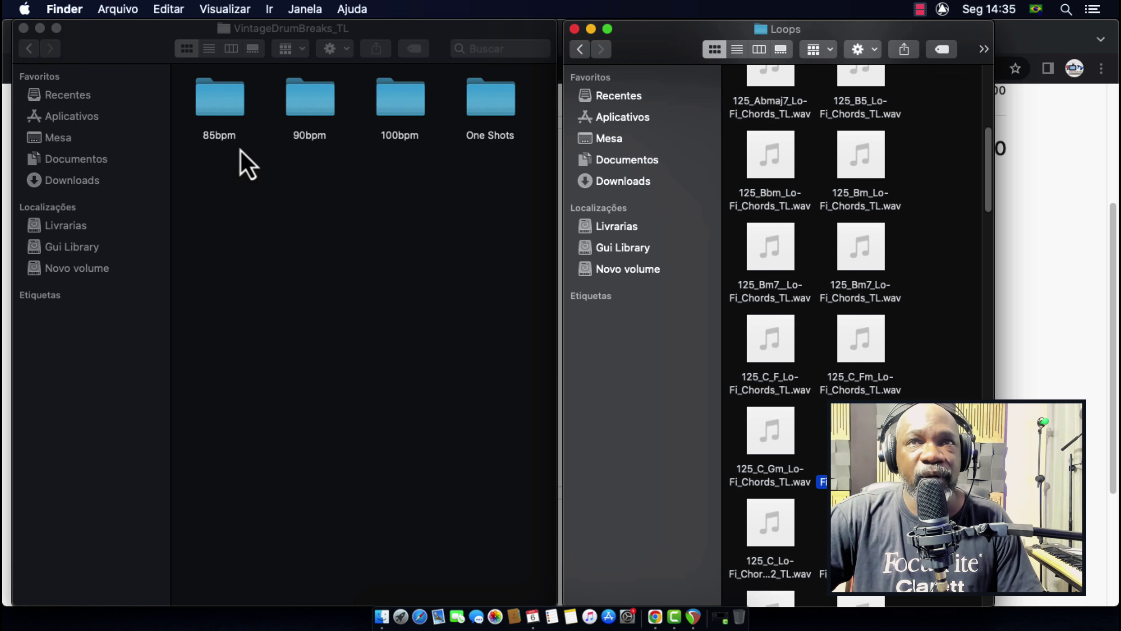
{"action": "left_click", "coordinate": [222, 111]}
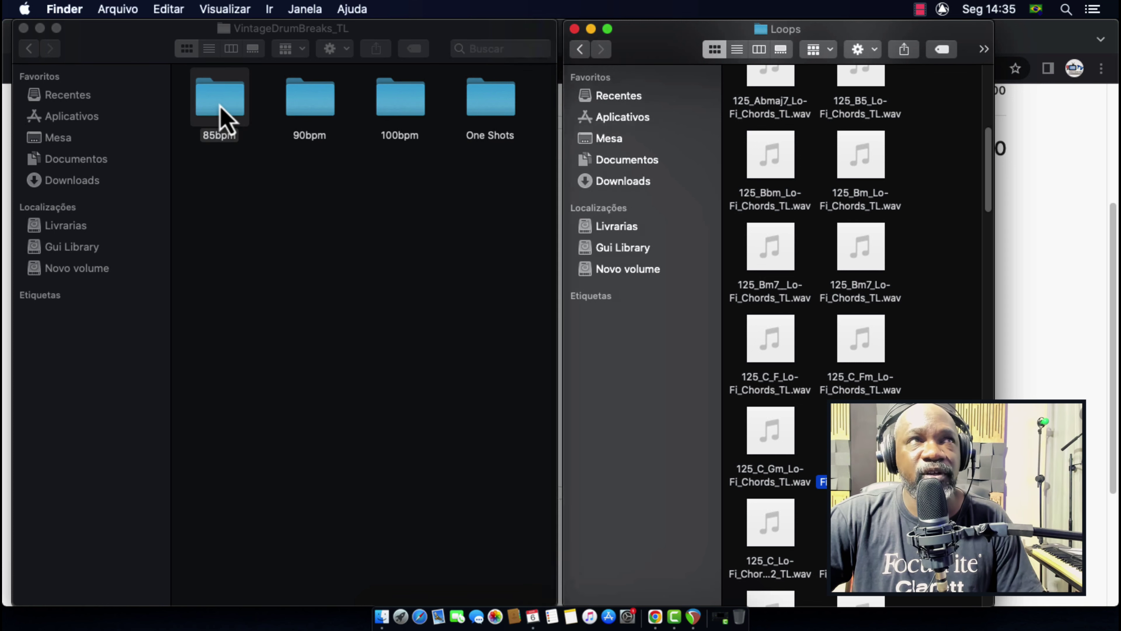
Open the 85bpm folder, preview 85_VintageDrums_14.wav and 85_VintageDrums_26.wav, then return to REAPER.
{"action": "double_click", "coordinate": [221, 111]}
{"action": "left_click", "coordinate": [222, 111]}
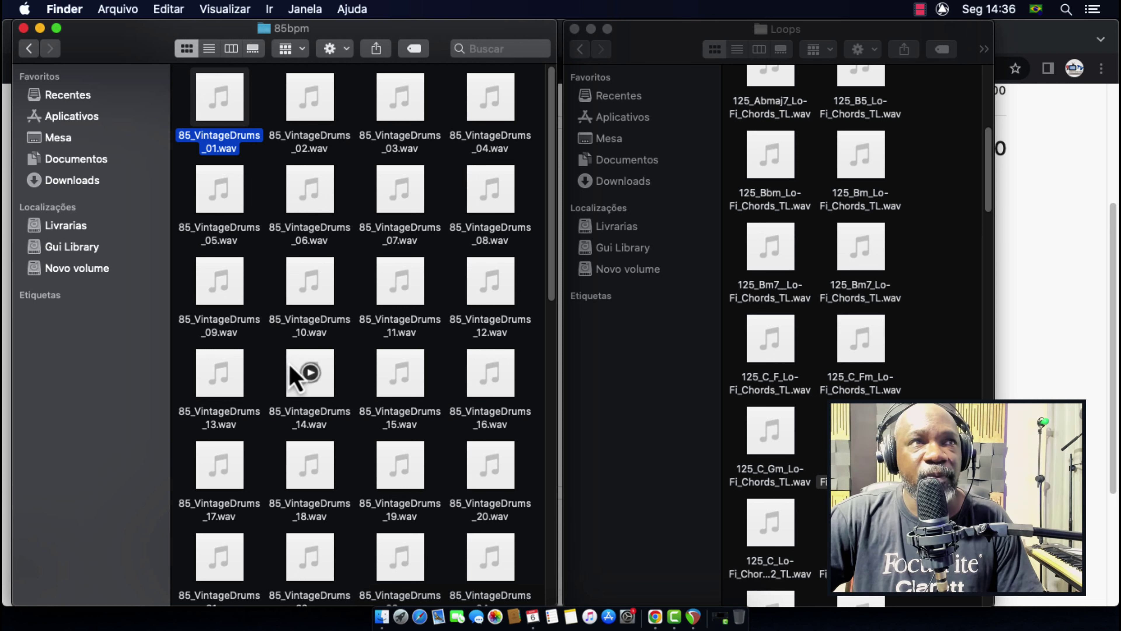
{"action": "left_click", "coordinate": [310, 374]}
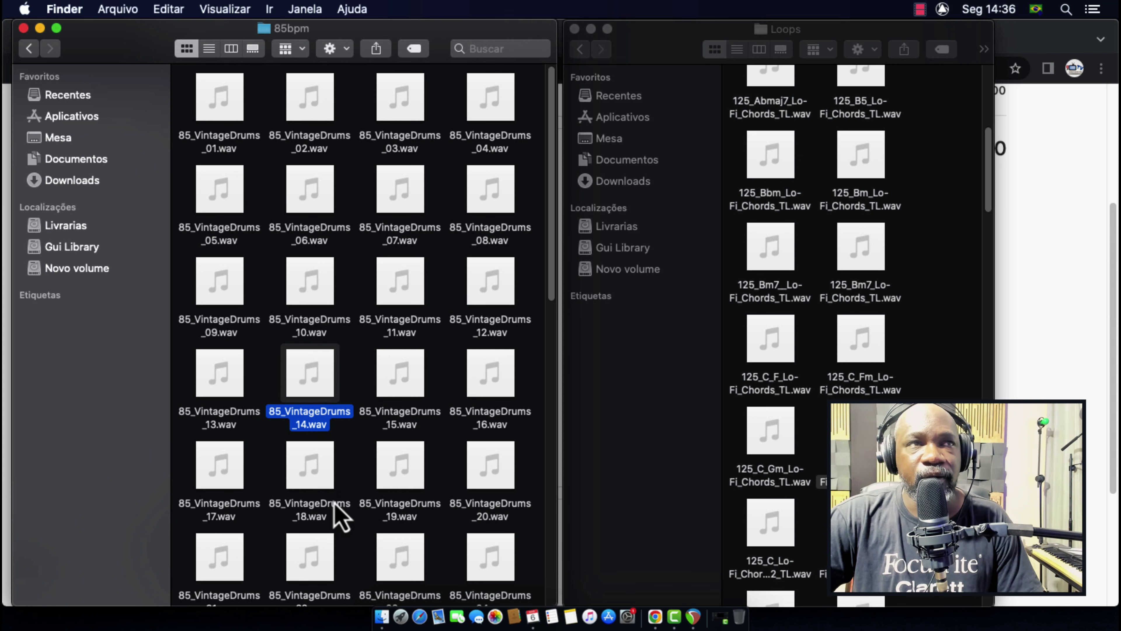
{"action": "scroll", "coordinate": [331, 486], "scroll_direction": "down", "scroll_amount": 4}
{"action": "left_click", "coordinate": [310, 489]}
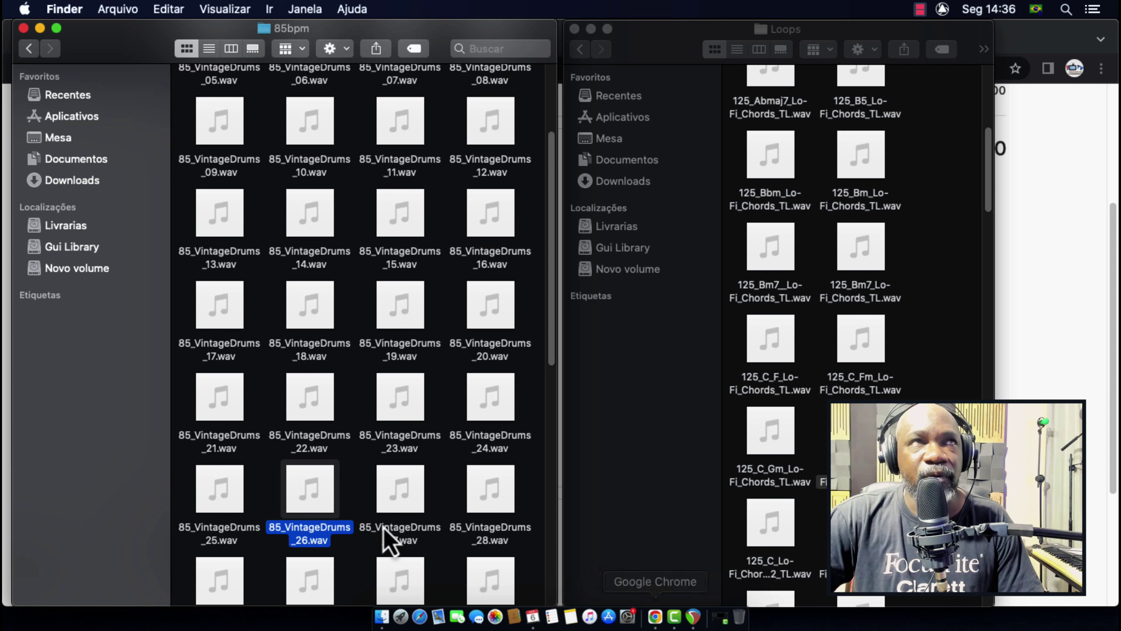
{"action": "left_click", "coordinate": [693, 618]}
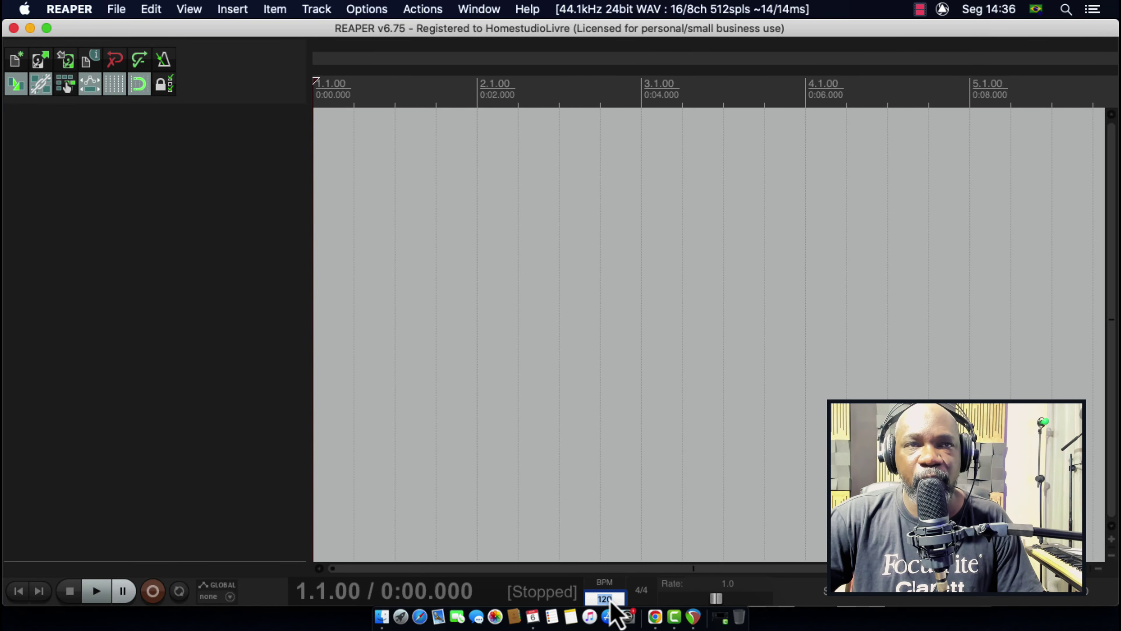
Set the project tempo to 85 BPM and place the drum loops Finder window beside REAPER.
{"action": "type", "text": "85"}
{"action": "key", "text": "Return"}
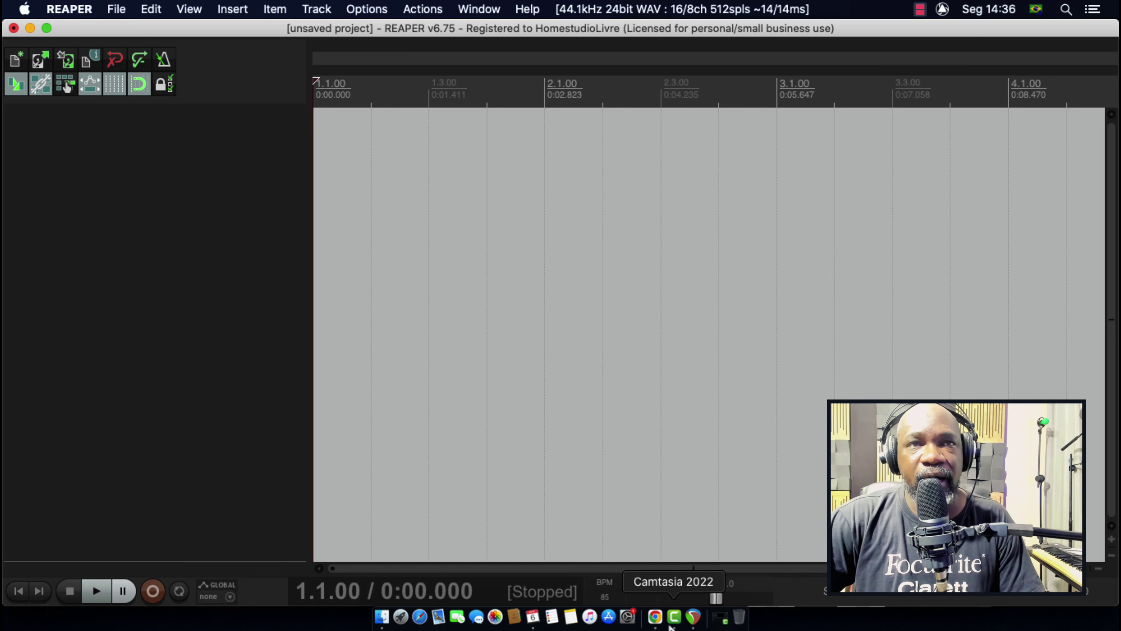
{"action": "left_click", "coordinate": [381, 618]}
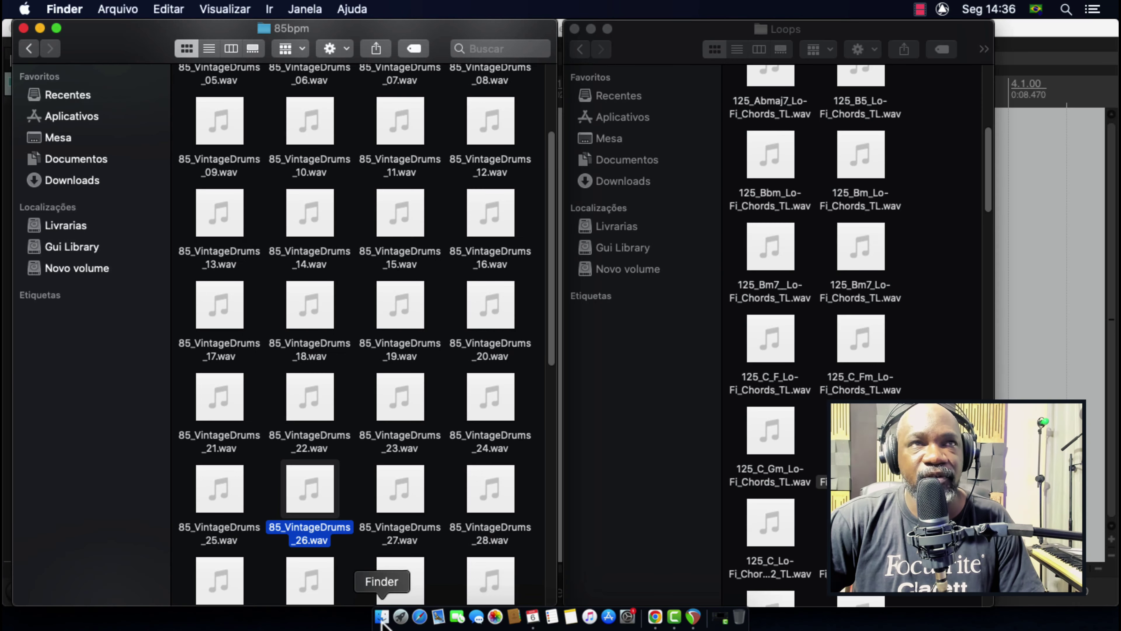
{"action": "double_click", "coordinate": [648, 49]}
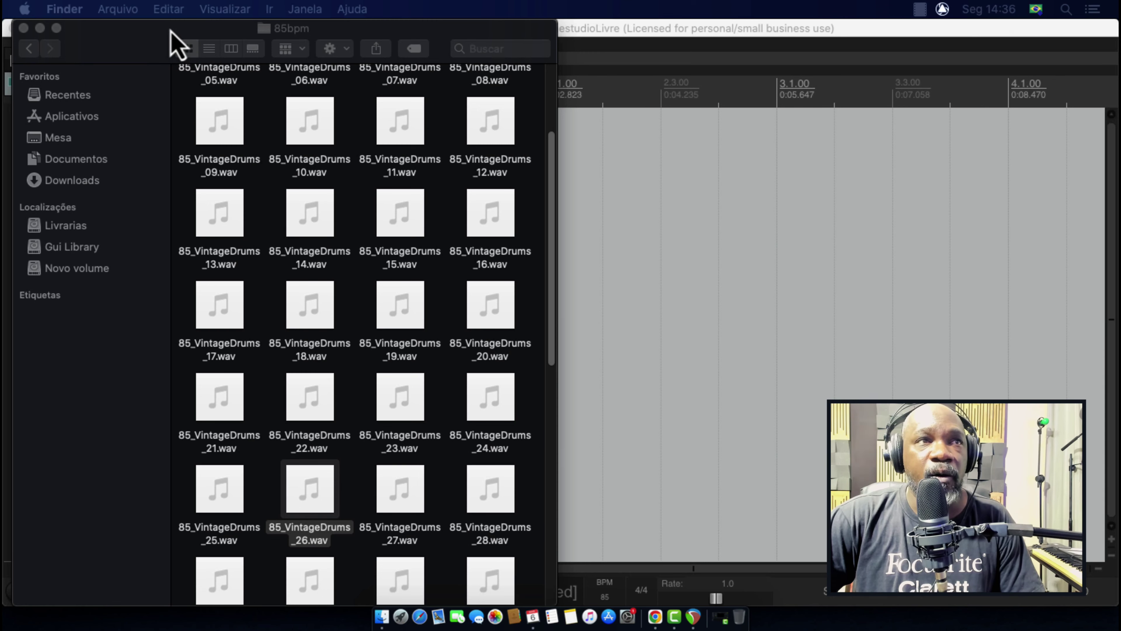
{"action": "left_click_drag", "start_coordinate": [174, 44], "coordinate": [724, 50]}
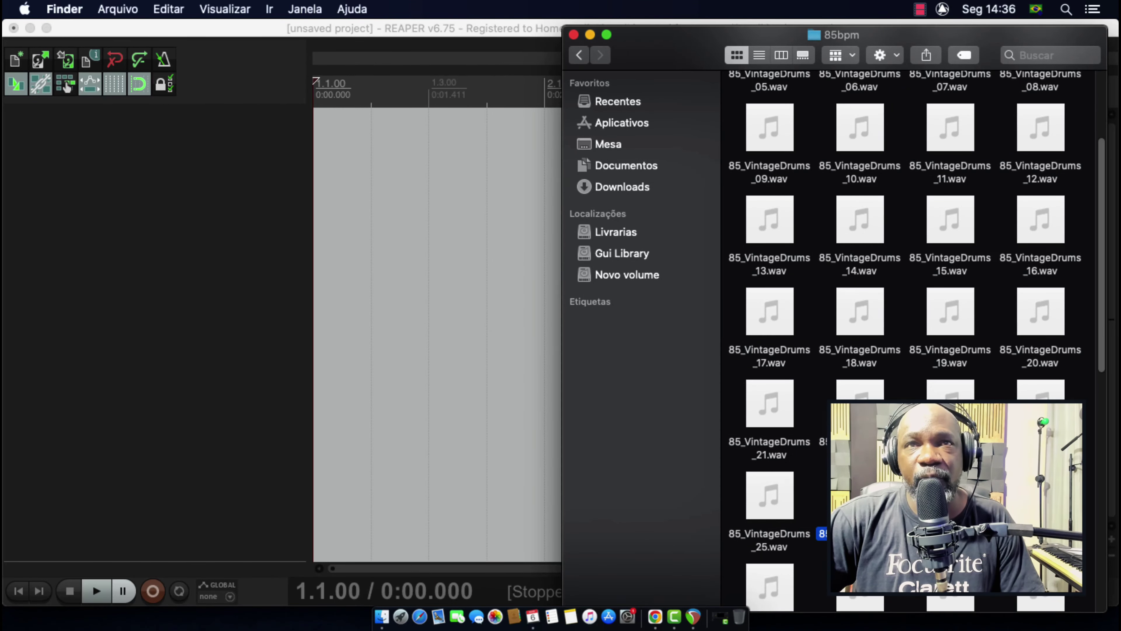
Import 85_VintageDrums_26.wav onto the timeline, adjusting the media to 85 bpm.
{"action": "left_click_drag", "start_coordinate": [860, 495], "coordinate": [380, 158]}
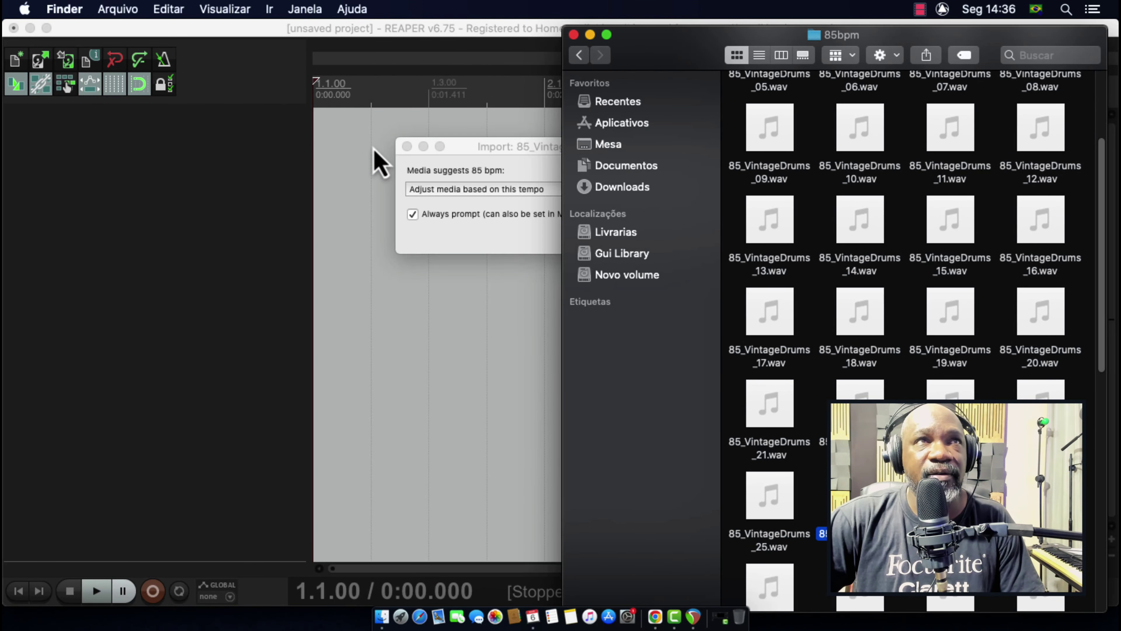
{"action": "left_click_drag", "start_coordinate": [458, 155], "coordinate": [255, 168]}
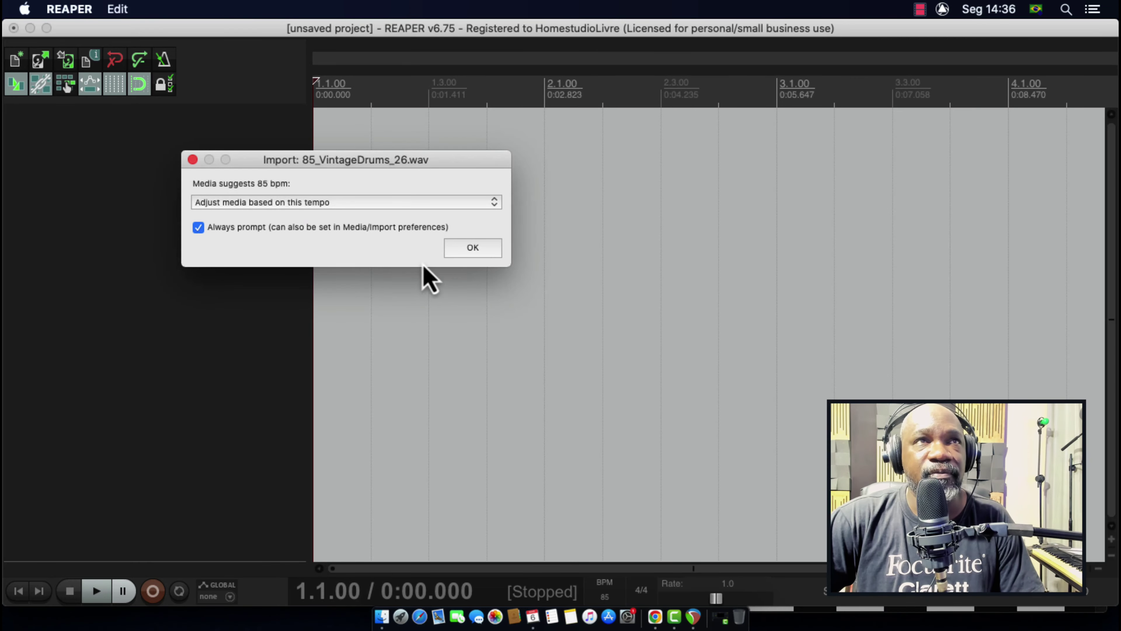
{"action": "left_click", "coordinate": [471, 253]}
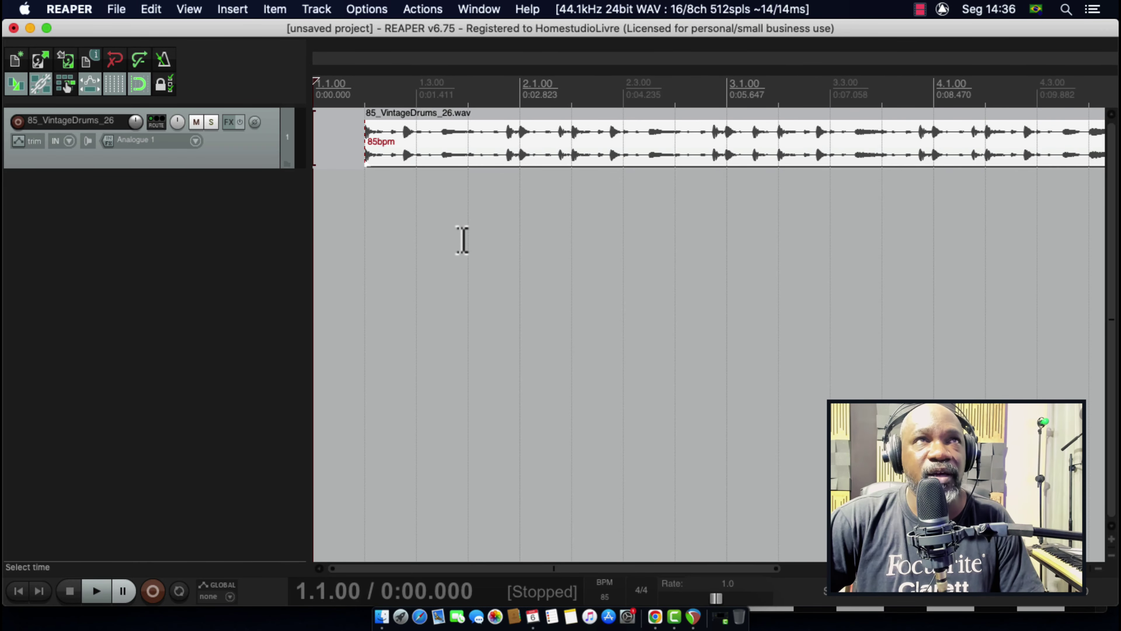
Move the drum loop to start at bar 2 and duplicate it right after itself.
{"action": "left_click_drag", "start_coordinate": [436, 171], "coordinate": [610, 186]}
{"action": "scroll", "coordinate": [512, 237], "scroll_direction": "down", "scroll_amount": 3}
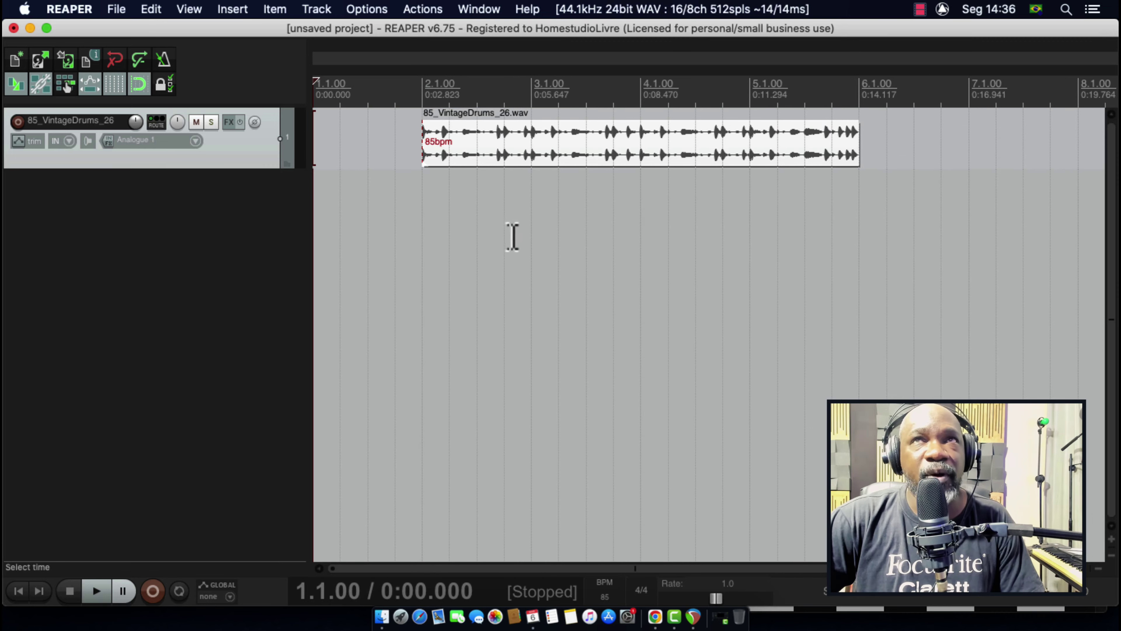
{"action": "scroll", "coordinate": [512, 237], "scroll_direction": "down", "scroll_amount": 1}
{"action": "left_click_drag", "start_coordinate": [423, 231], "coordinate": [811, 244]}
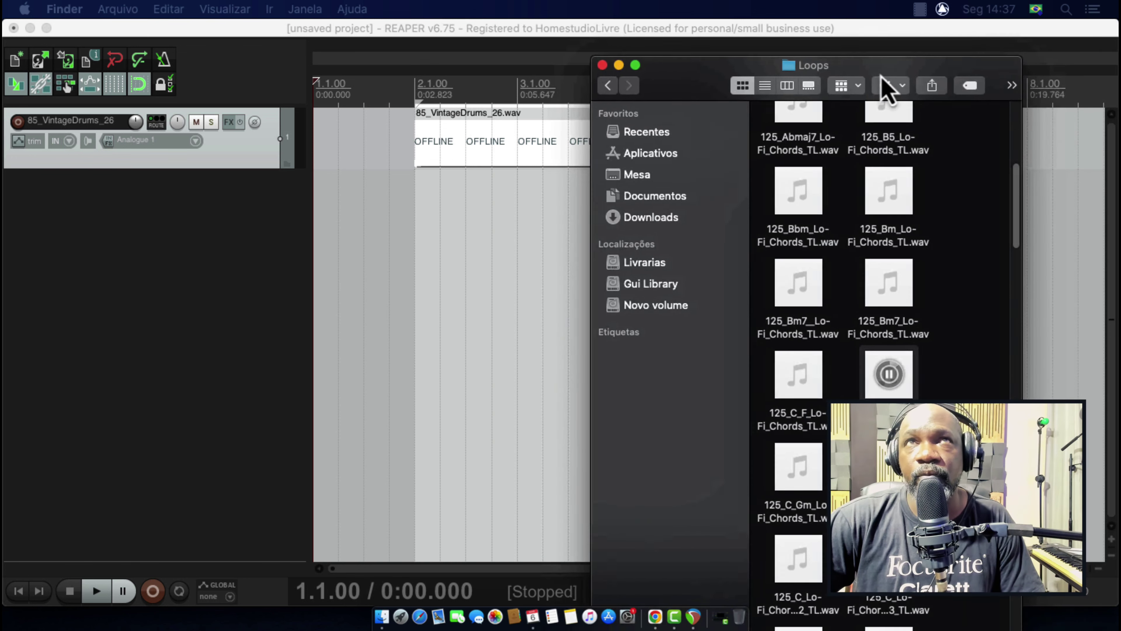
{"action": "left_click_drag", "start_coordinate": [883, 87], "coordinate": [966, 93]}
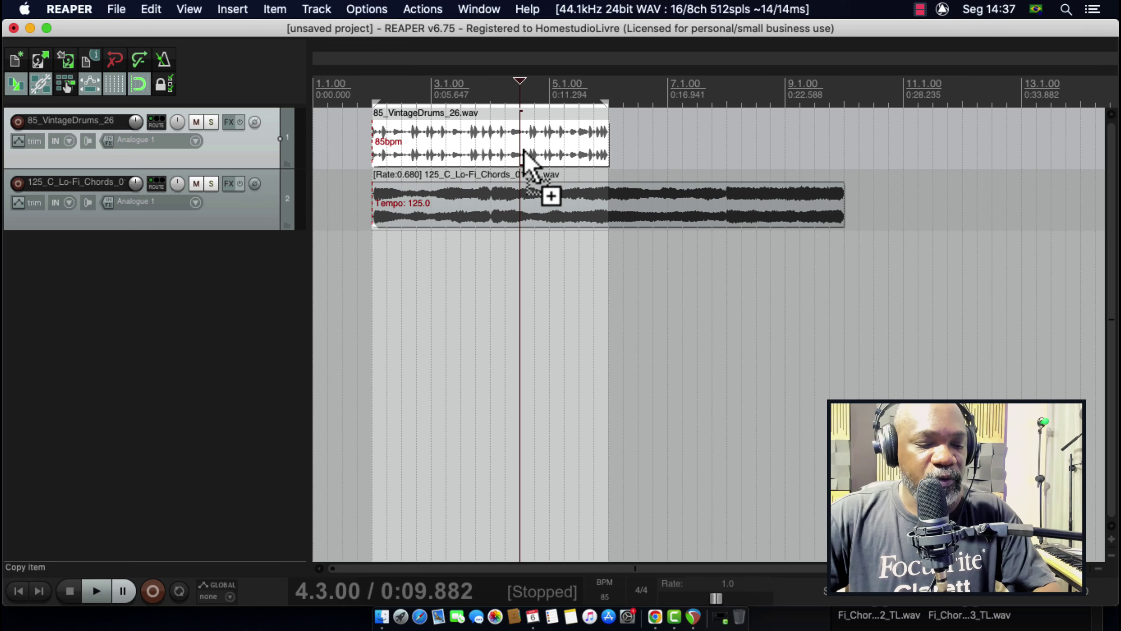
{"action": "key", "text": "super+d"}
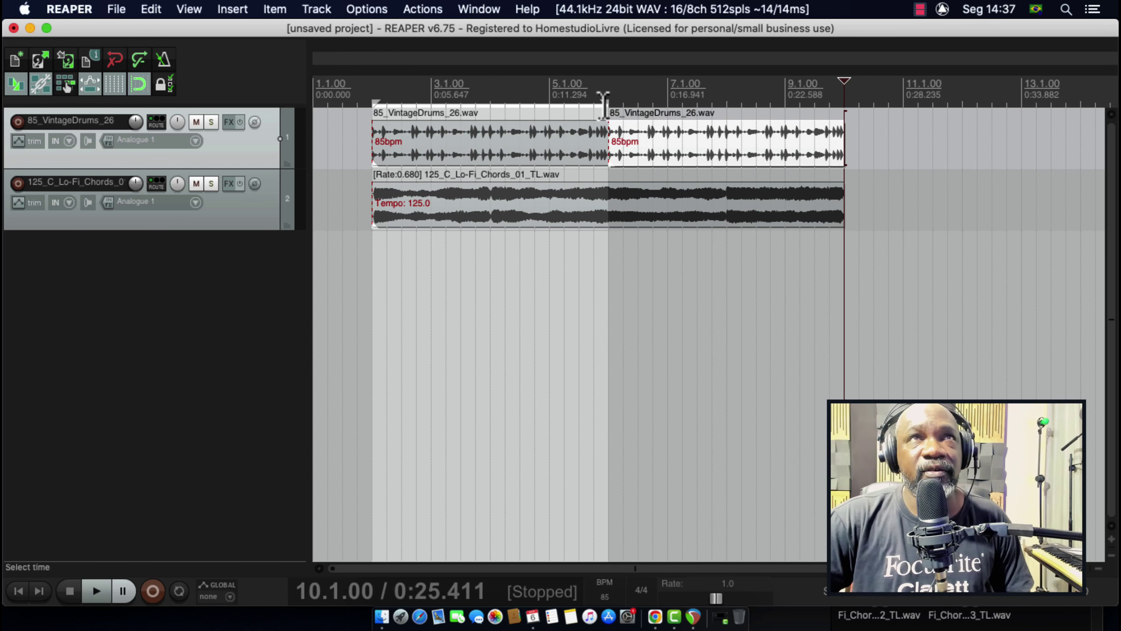
Loop over both drum items and play the drums with the chords from the start.
{"action": "left_click_drag", "start_coordinate": [607, 104], "coordinate": [845, 160]}
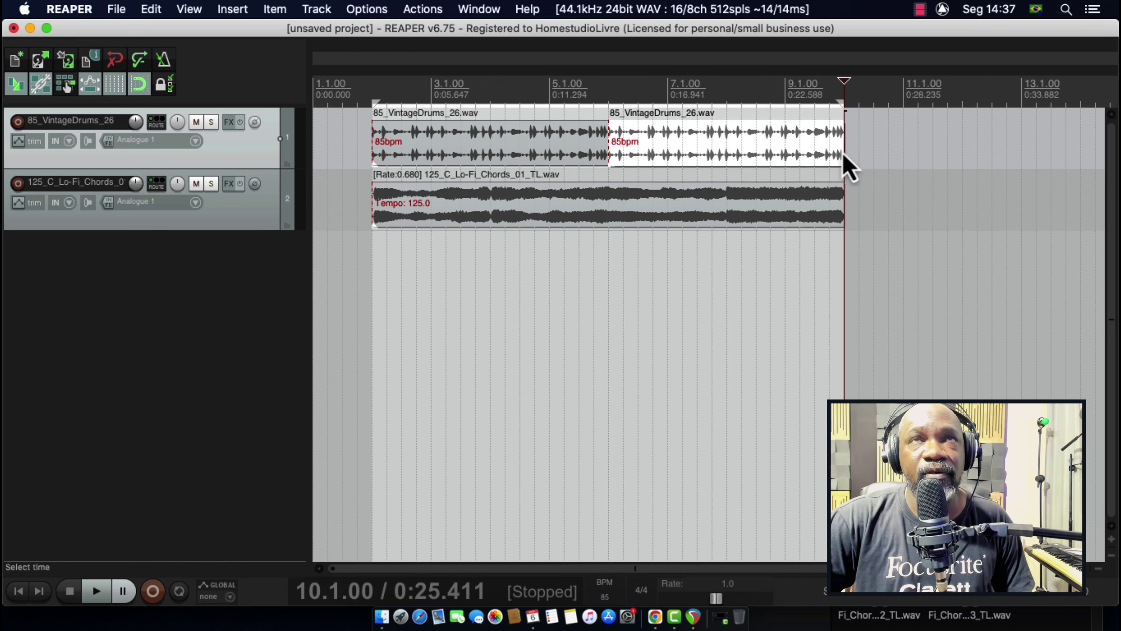
{"action": "left_click", "coordinate": [18, 591]}
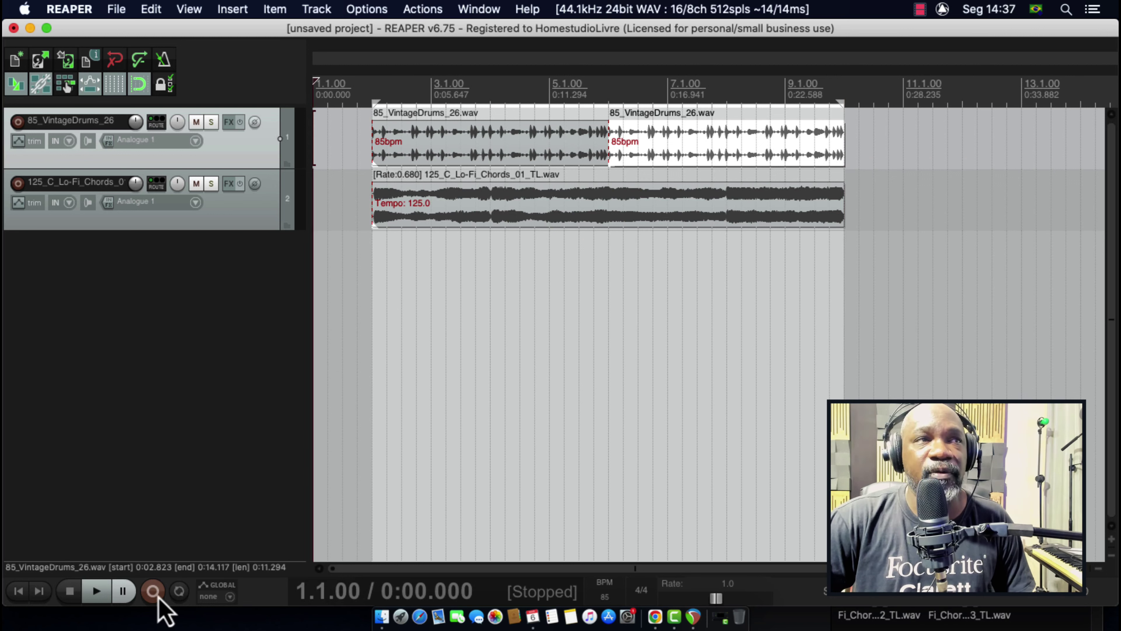
{"action": "left_click", "coordinate": [96, 592]}
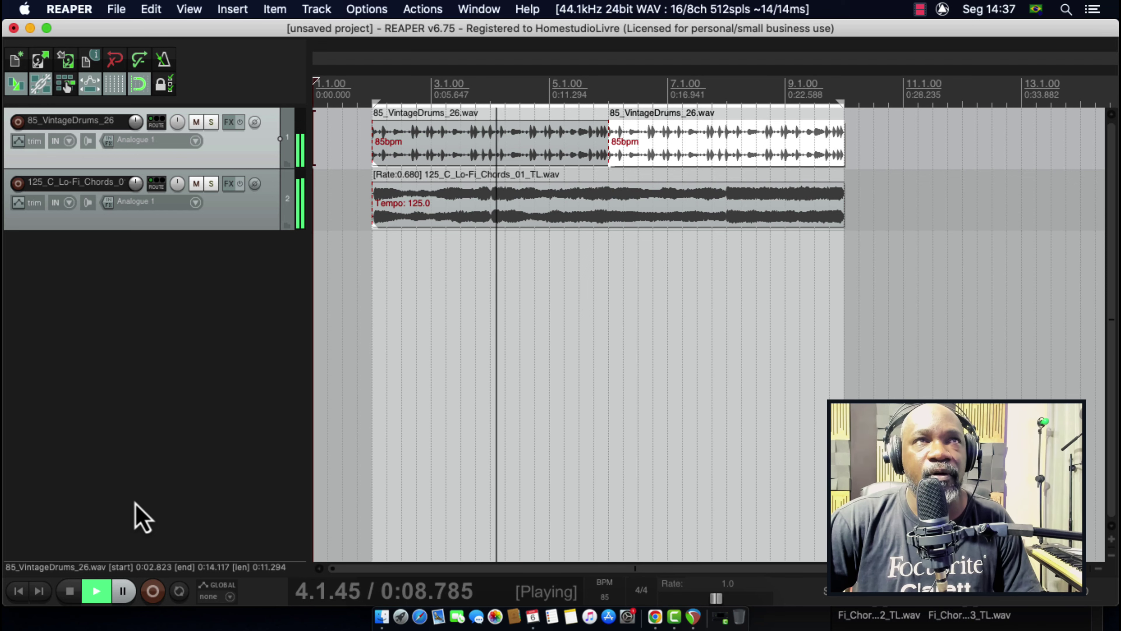
{"action": "key", "text": "space"}
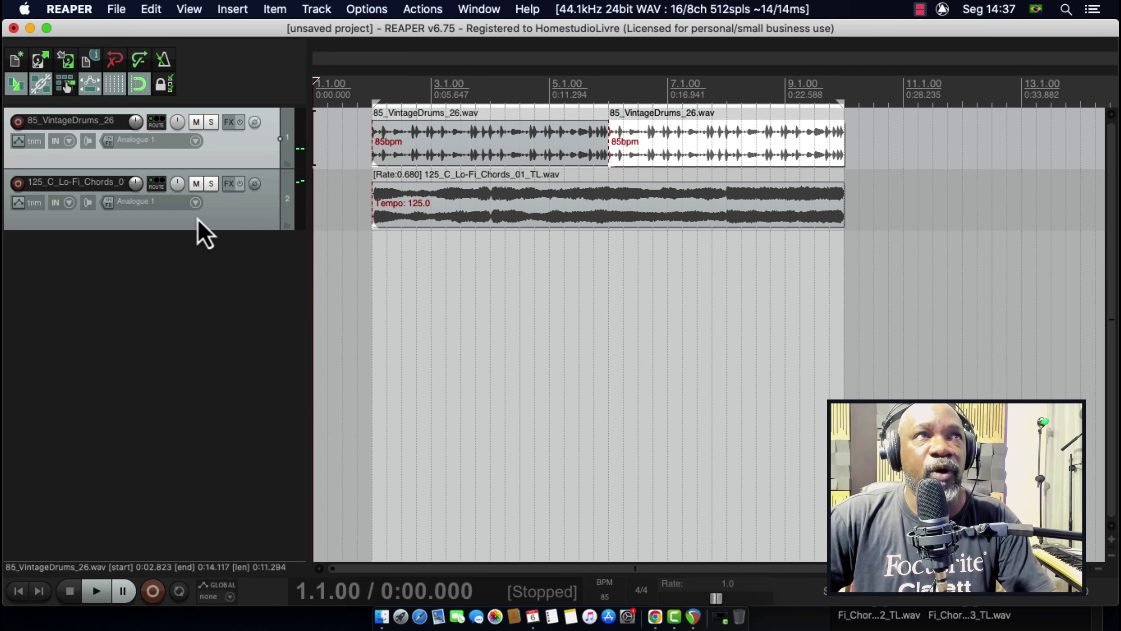
Make the Lo-Fi Chords track taller by dragging its bottom edge down.
{"action": "left_click_drag", "start_coordinate": [213, 230], "coordinate": [200, 292]}
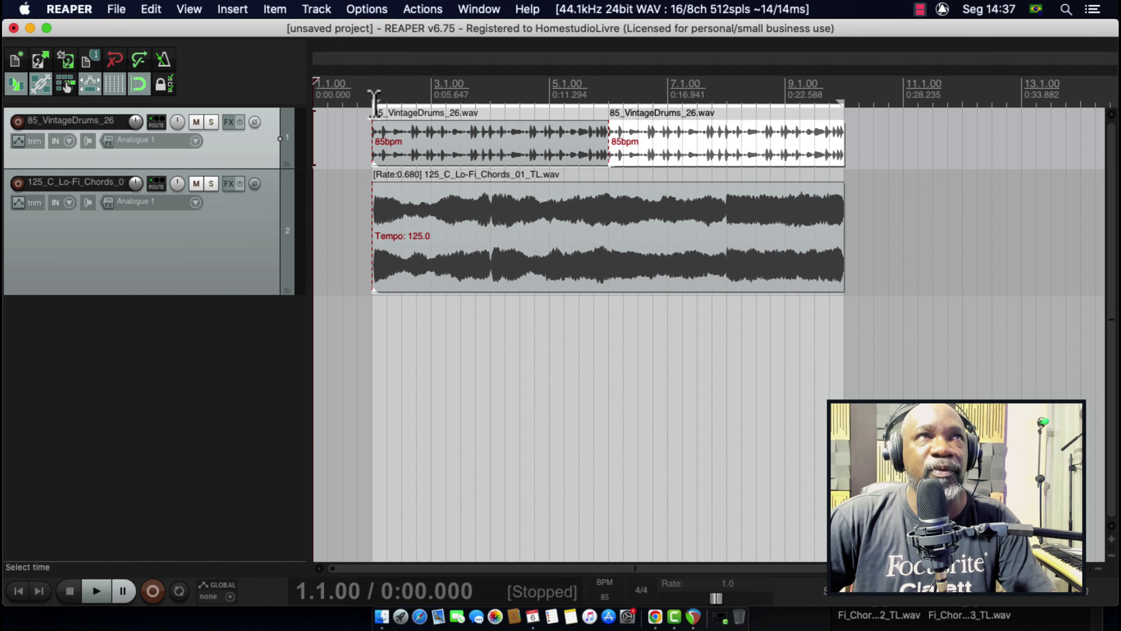
{"action": "scroll", "coordinate": [419, 118], "scroll_direction": "up", "scroll_amount": 10}
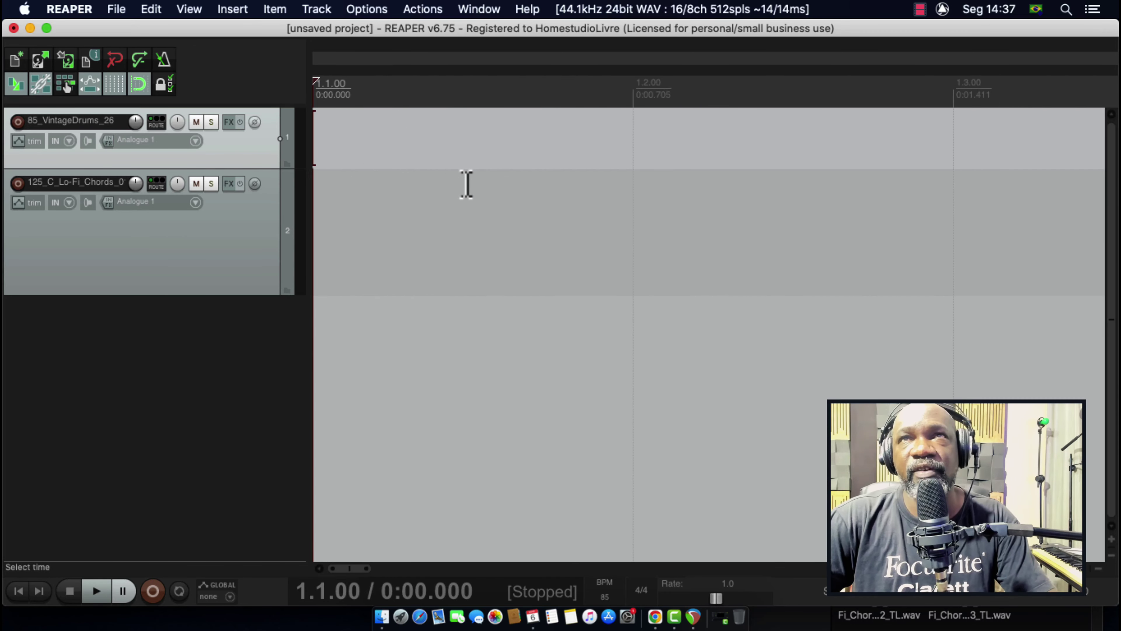
{"action": "scroll", "coordinate": [447, 187], "scroll_direction": "down", "scroll_amount": 4}
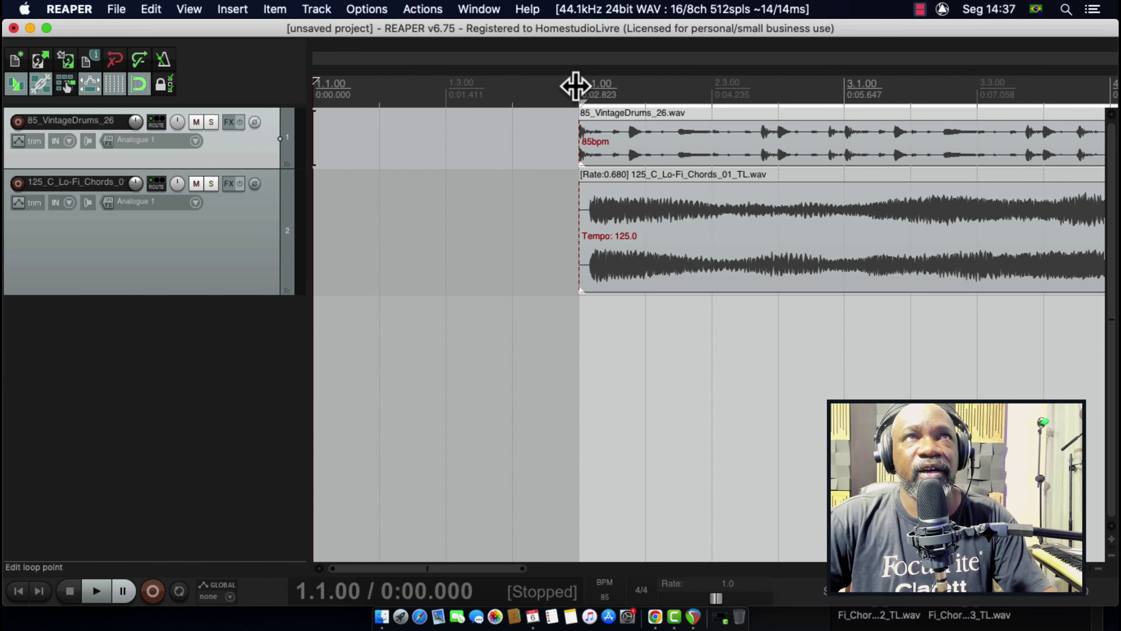
{"action": "scroll", "coordinate": [645, 152], "scroll_direction": "up", "scroll_amount": 3}
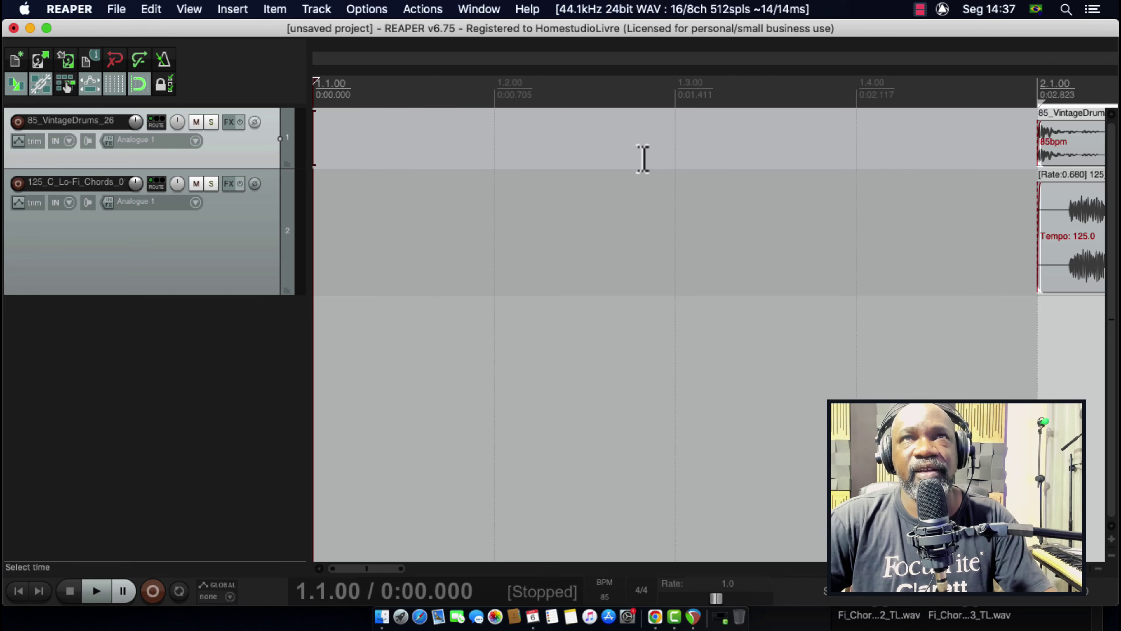
{"action": "scroll", "coordinate": [641, 142], "scroll_direction": "down", "scroll_amount": 2}
Snap the chords item start to the edit cursor at bar 2.1, then play to check alignment.
{"action": "left_click", "coordinate": [671, 81]}
{"action": "scroll", "coordinate": [729, 137], "scroll_direction": "up", "scroll_amount": 3}
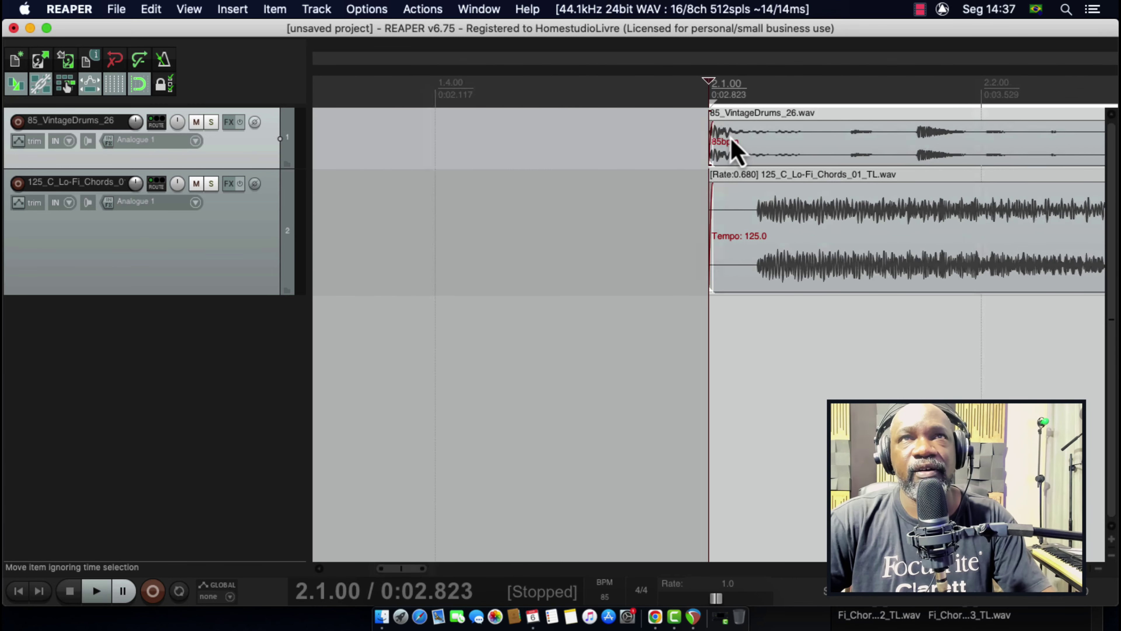
{"action": "scroll", "coordinate": [735, 150], "scroll_direction": "up", "scroll_amount": 2}
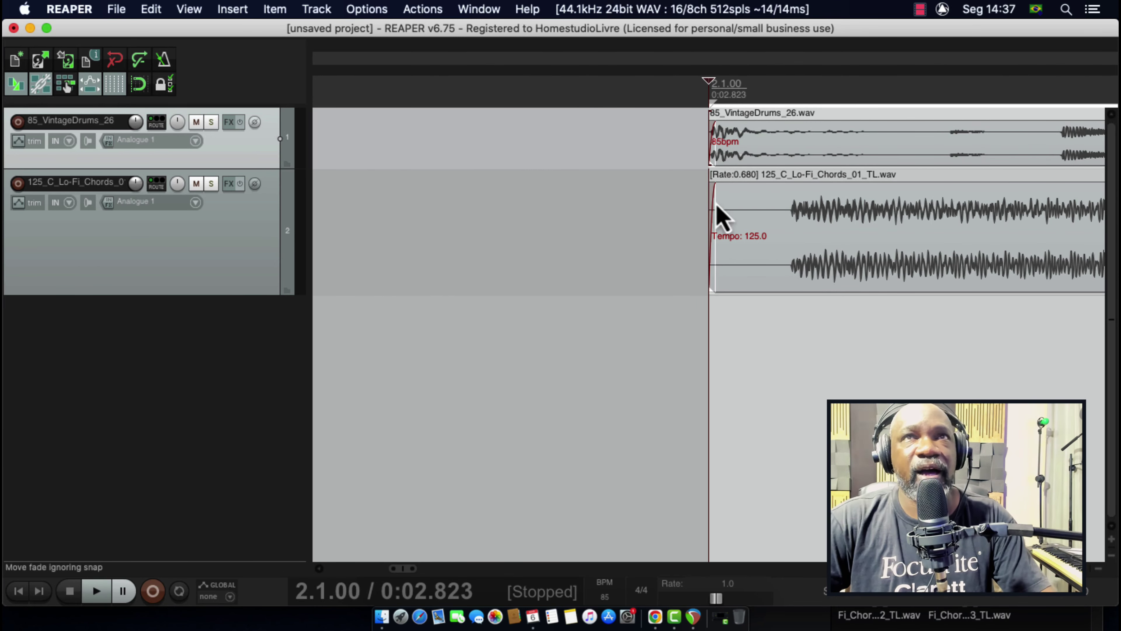
{"action": "left_click_drag", "start_coordinate": [841, 254], "coordinate": [756, 250]}
{"action": "scroll", "coordinate": [721, 251], "scroll_direction": "down", "scroll_amount": 6}
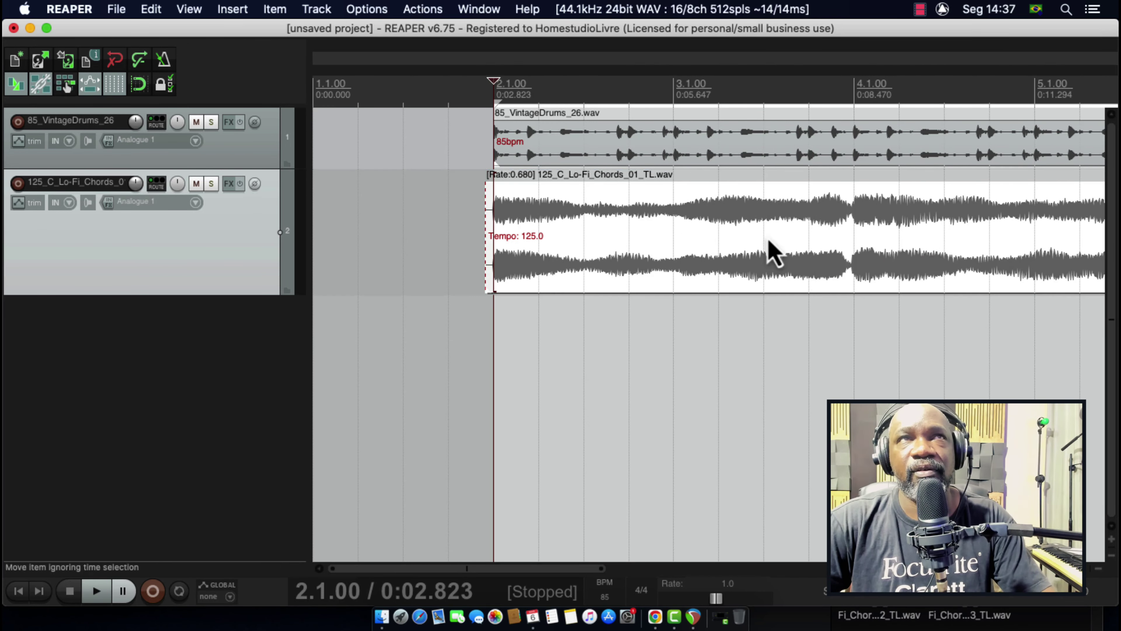
{"action": "key", "text": "space"}
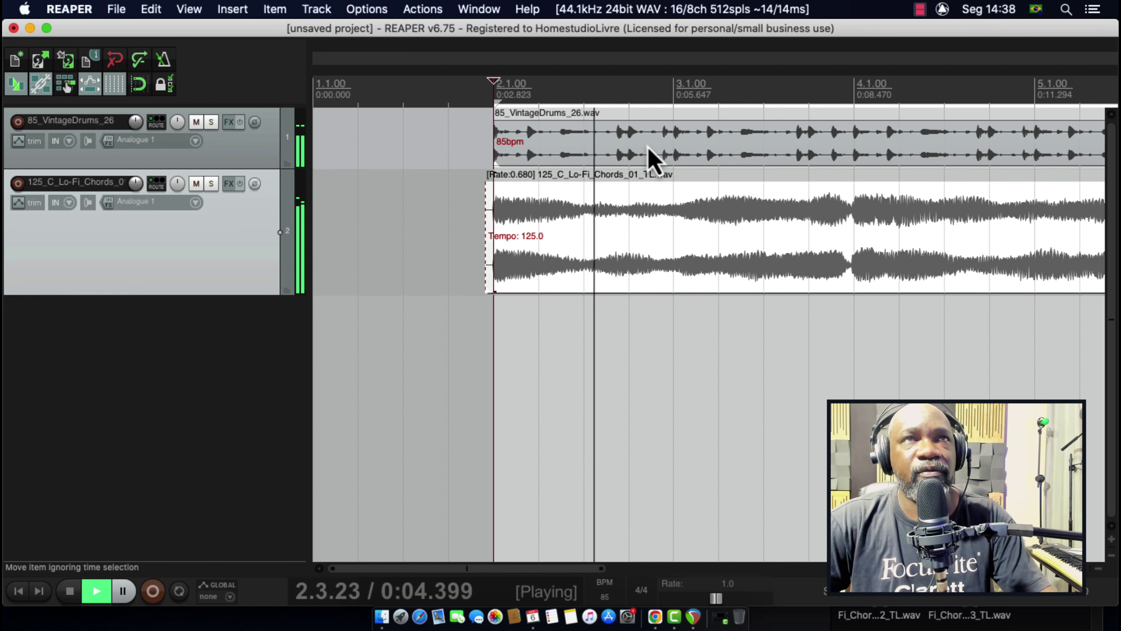
{"action": "scroll", "coordinate": [700, 168], "scroll_direction": "down", "scroll_amount": 2}
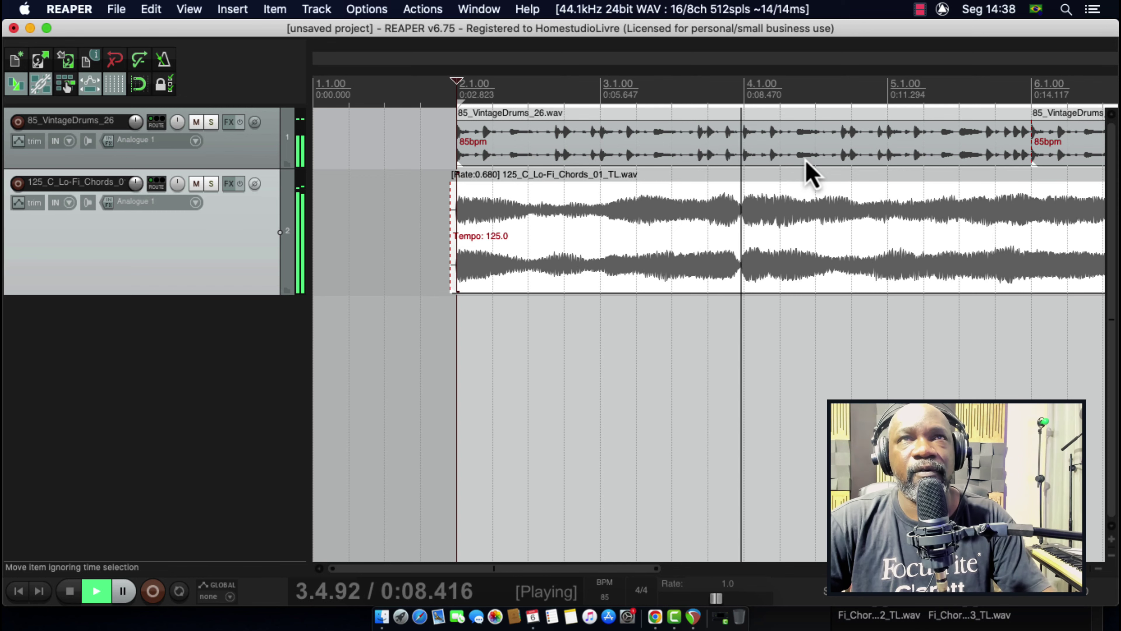
{"action": "scroll", "coordinate": [662, 190], "scroll_direction": "down", "scroll_amount": 2}
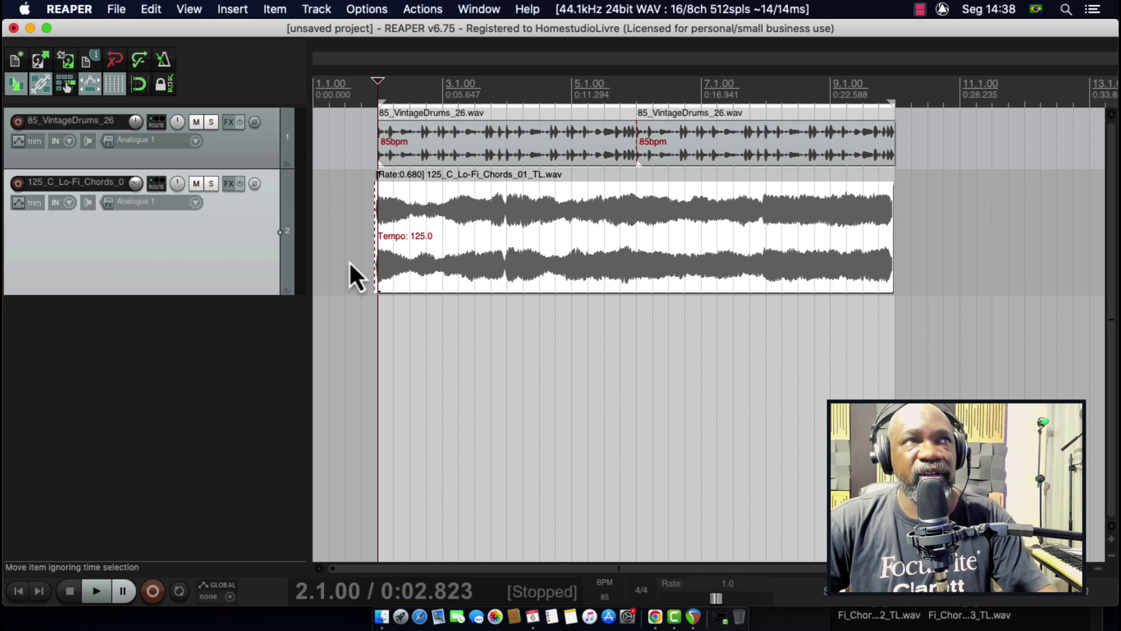
Add an empty Track 3 and set its record input to Mono > Analogue 2.
{"action": "double_click", "coordinate": [125, 338]}
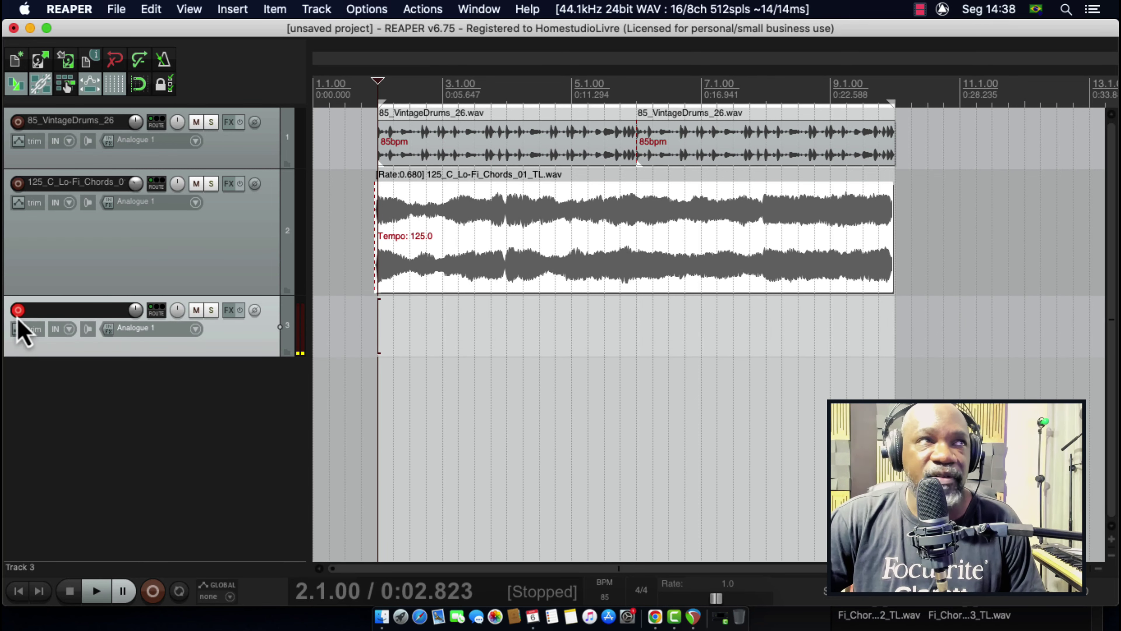
{"action": "right_click", "coordinate": [19, 322]}
{"action": "mouse_move", "coordinate": [293, 464]}
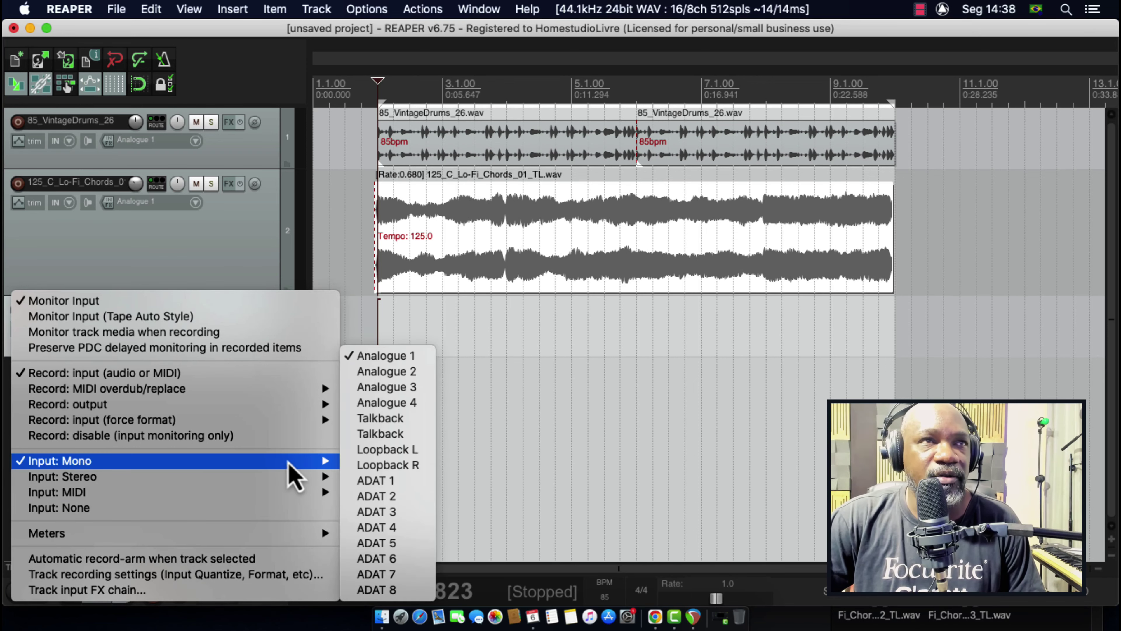
{"action": "left_click", "coordinate": [422, 374]}
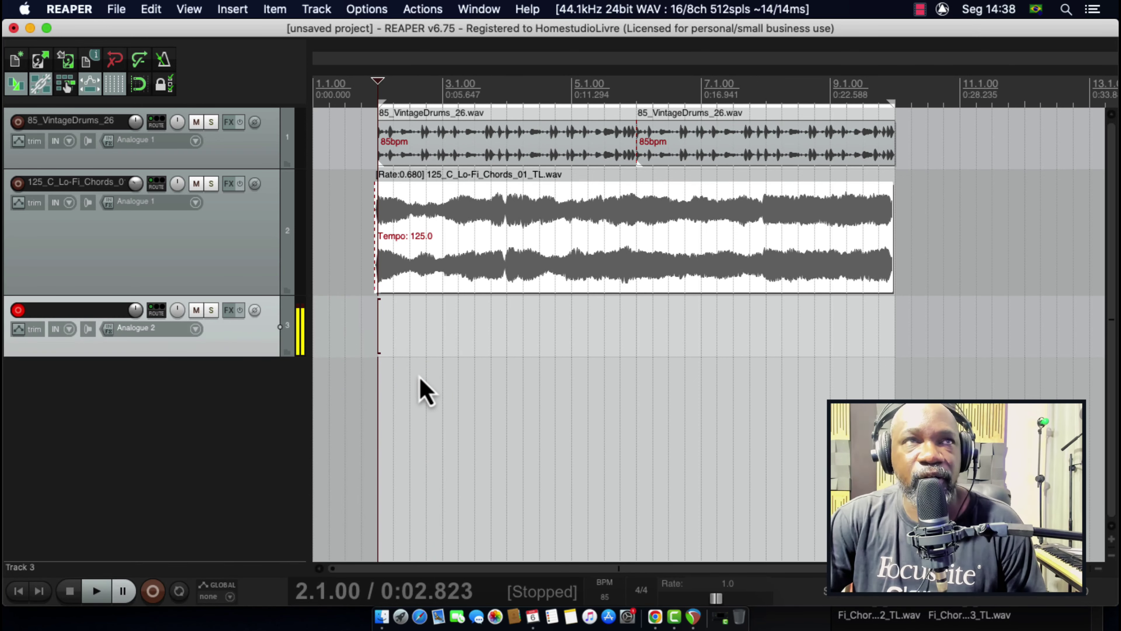
{"action": "scroll", "coordinate": [424, 360], "scroll_direction": "down", "scroll_amount": 1}
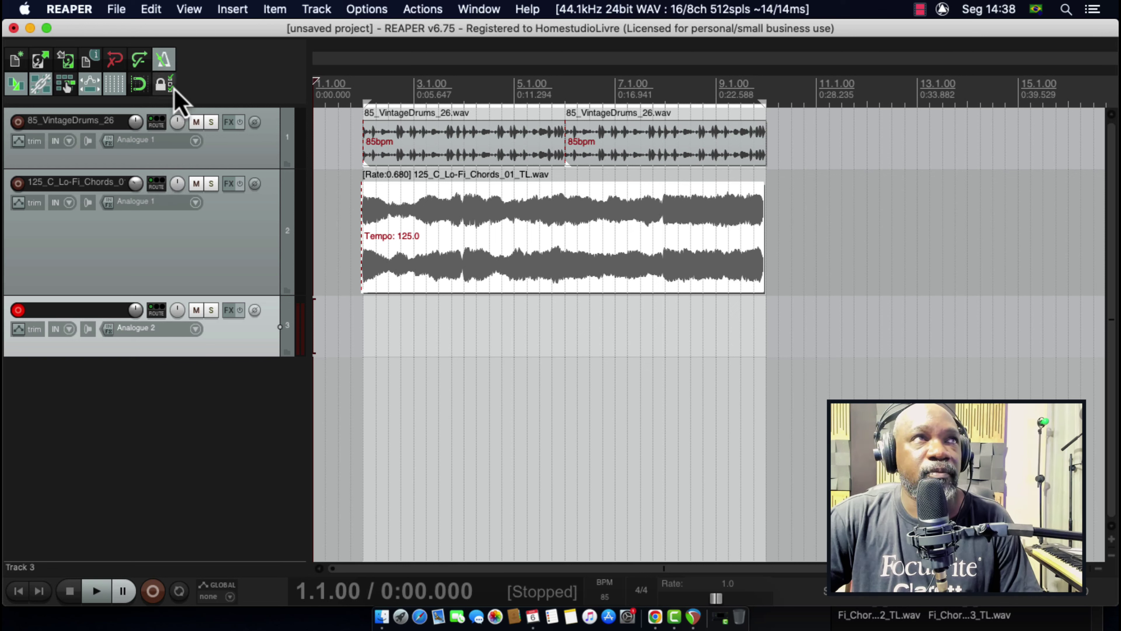
Record a take onto Track 3 over the drum and chord loops, then play it back and stop.
{"action": "left_click", "coordinate": [158, 593]}
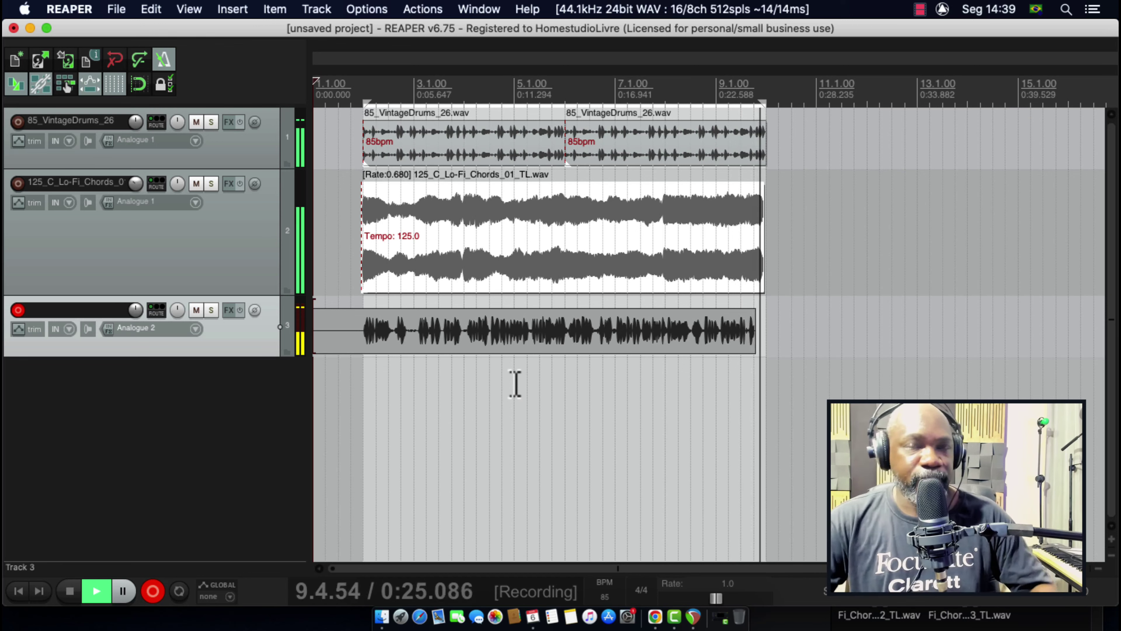
{"action": "key", "text": "space"}
{"action": "key", "text": "space"}
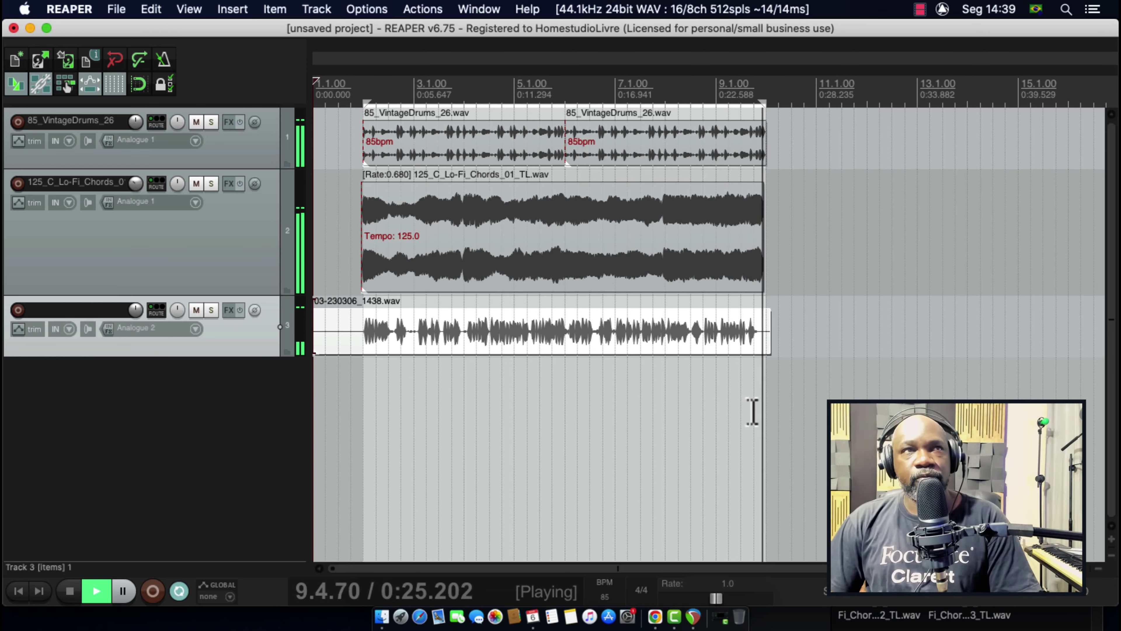
{"action": "key", "text": "space"}
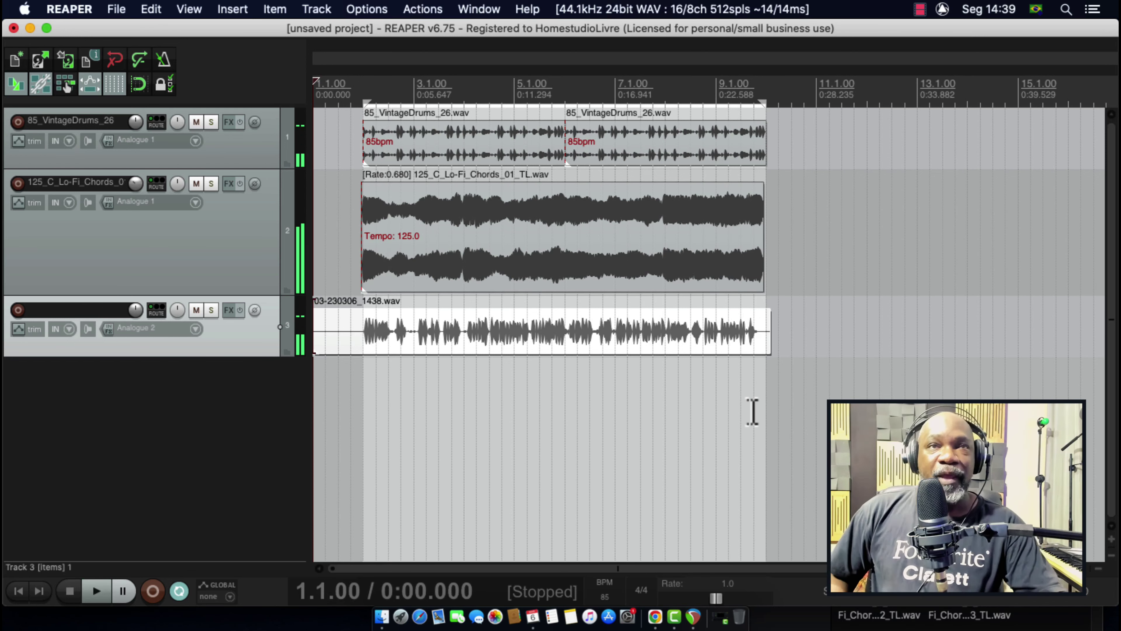